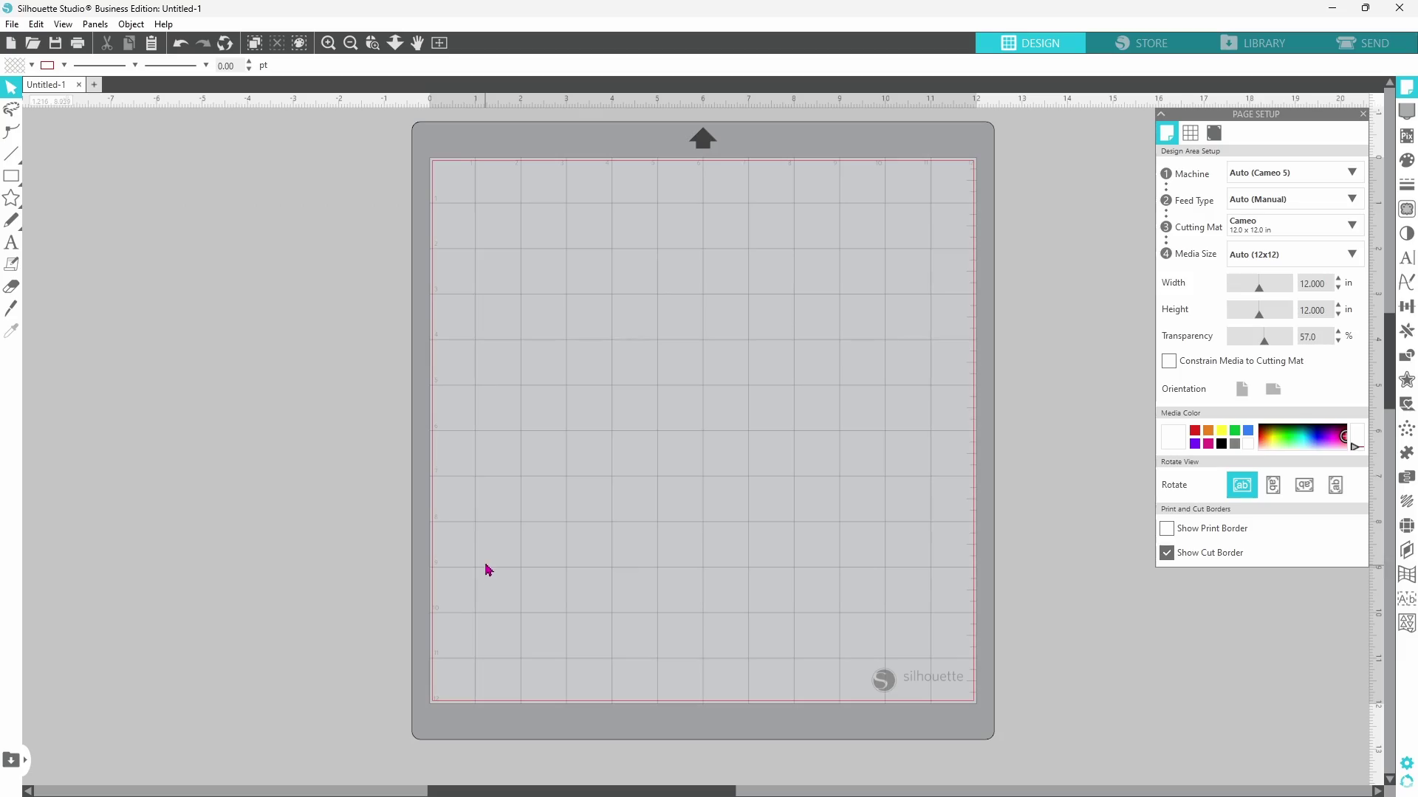
- Draw an outline rectangle on the upper mat and nudge it slightly left and down
left_click(12, 182)
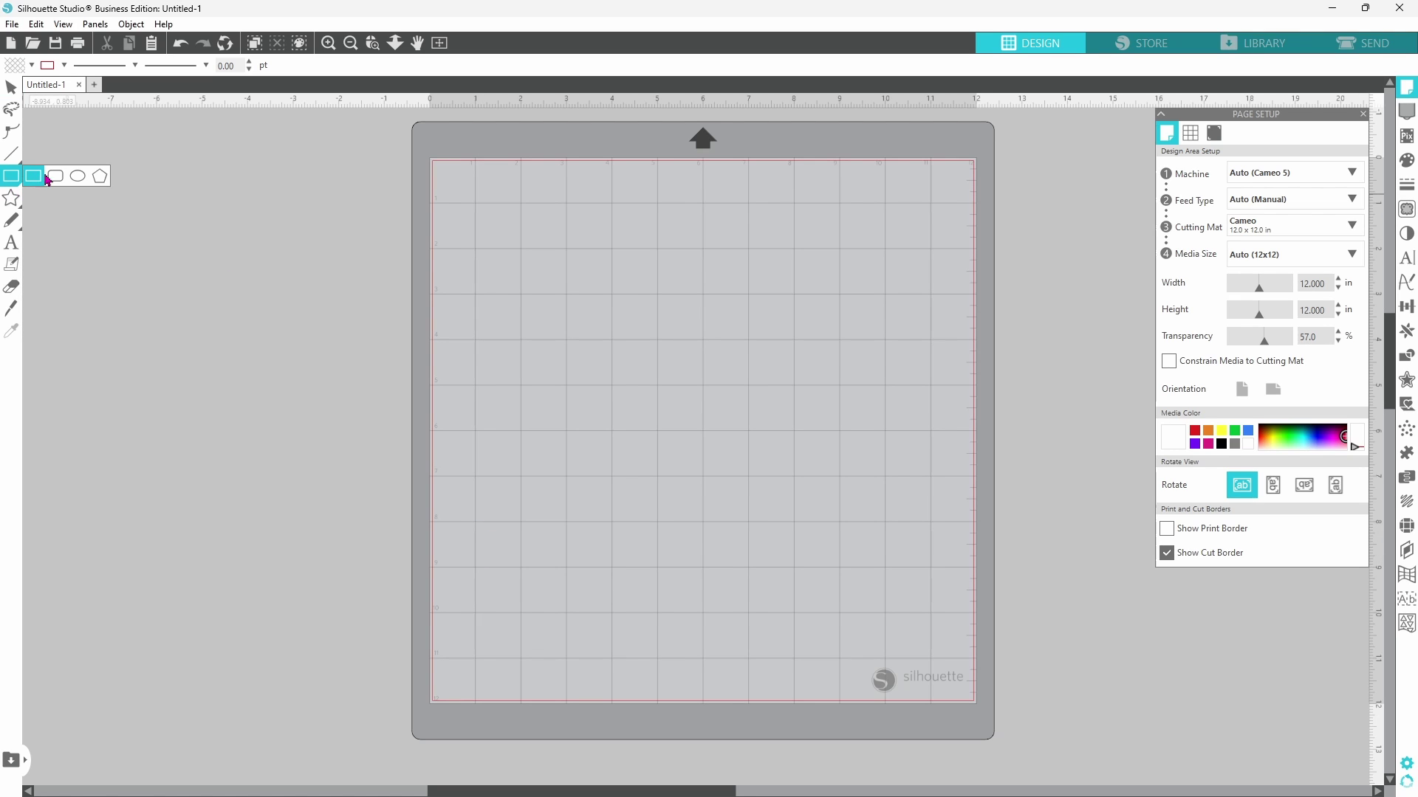
mouse_move(534, 230)
left_mouse_down()
mouse_move(848, 440)
mouse_move(885, 434)
left_mouse_up()
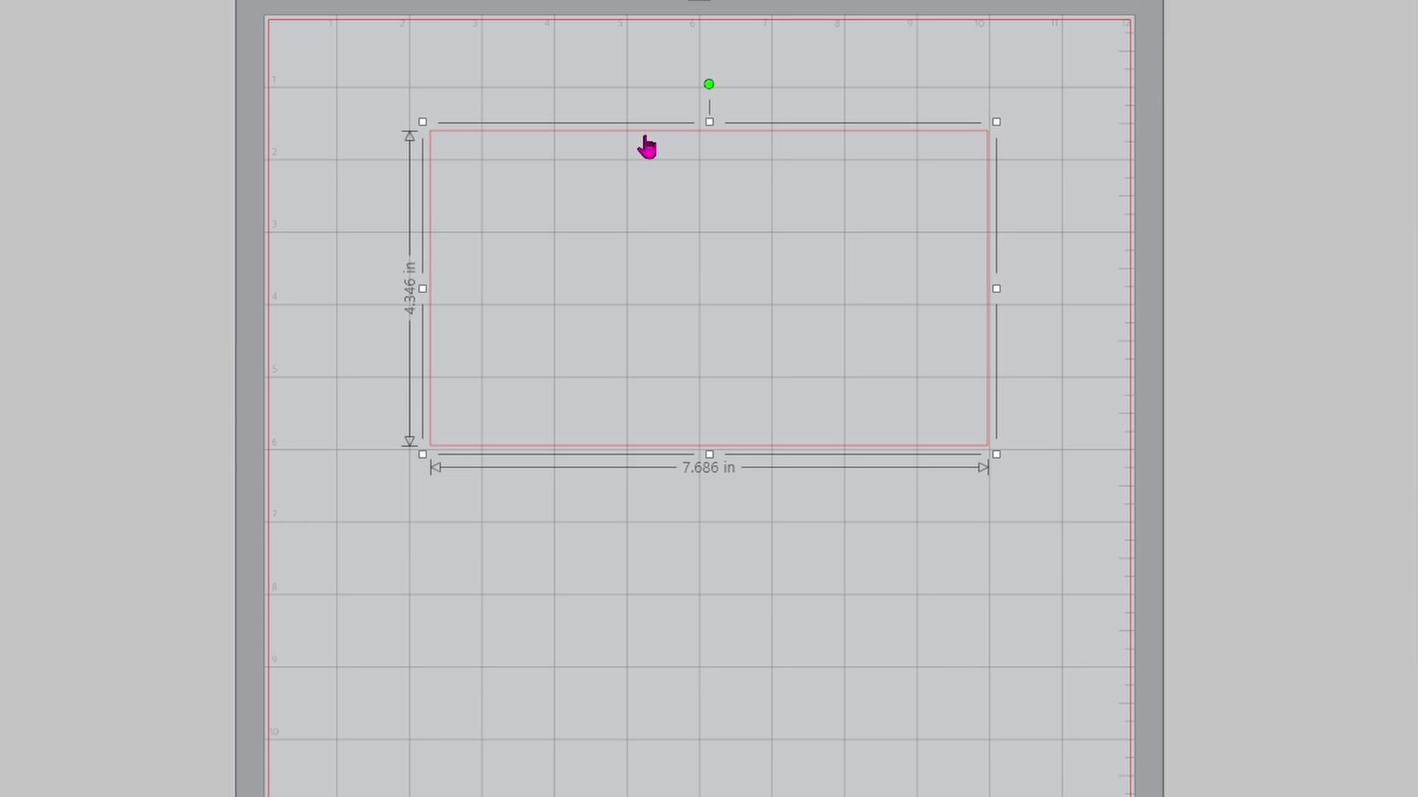
left_click(1074, 263)
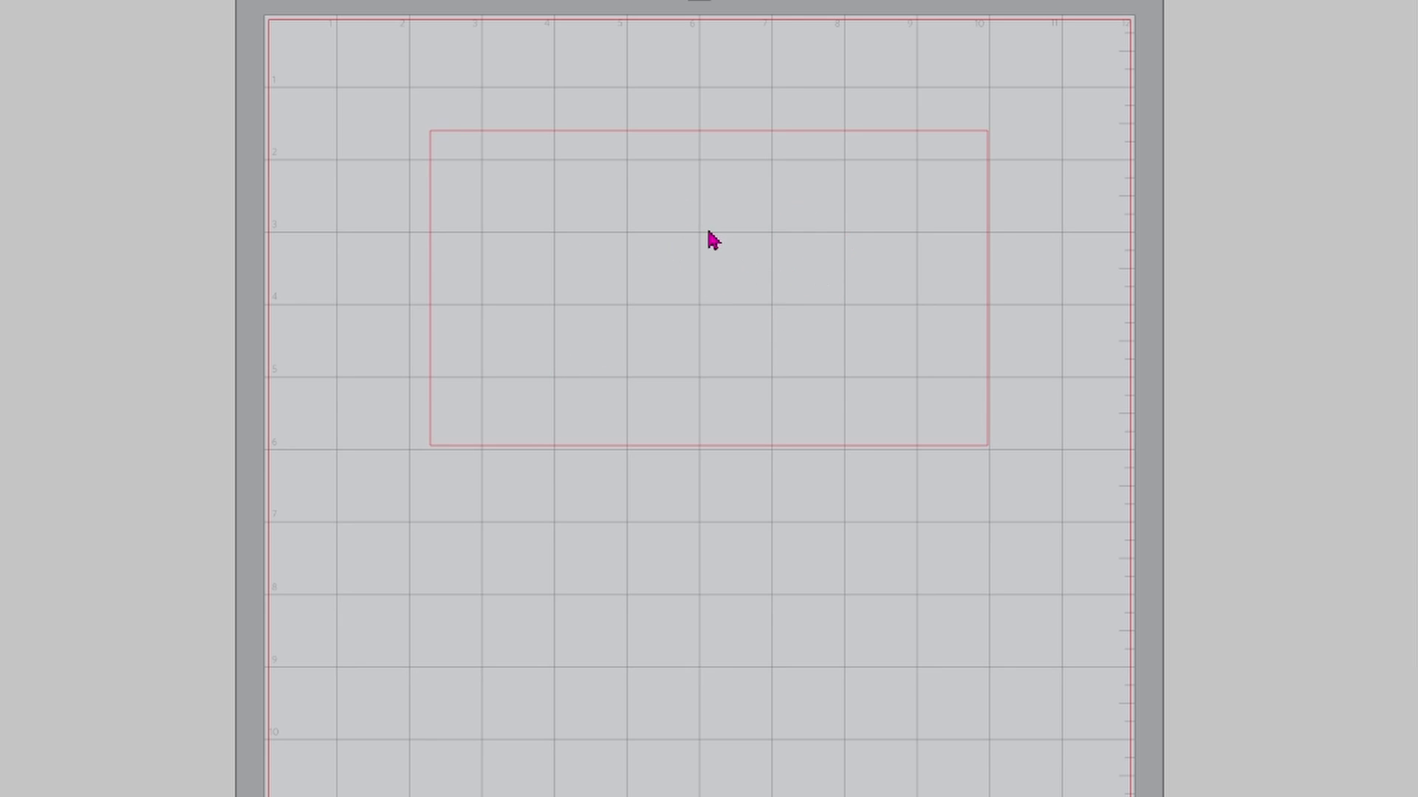
left_click(746, 145)
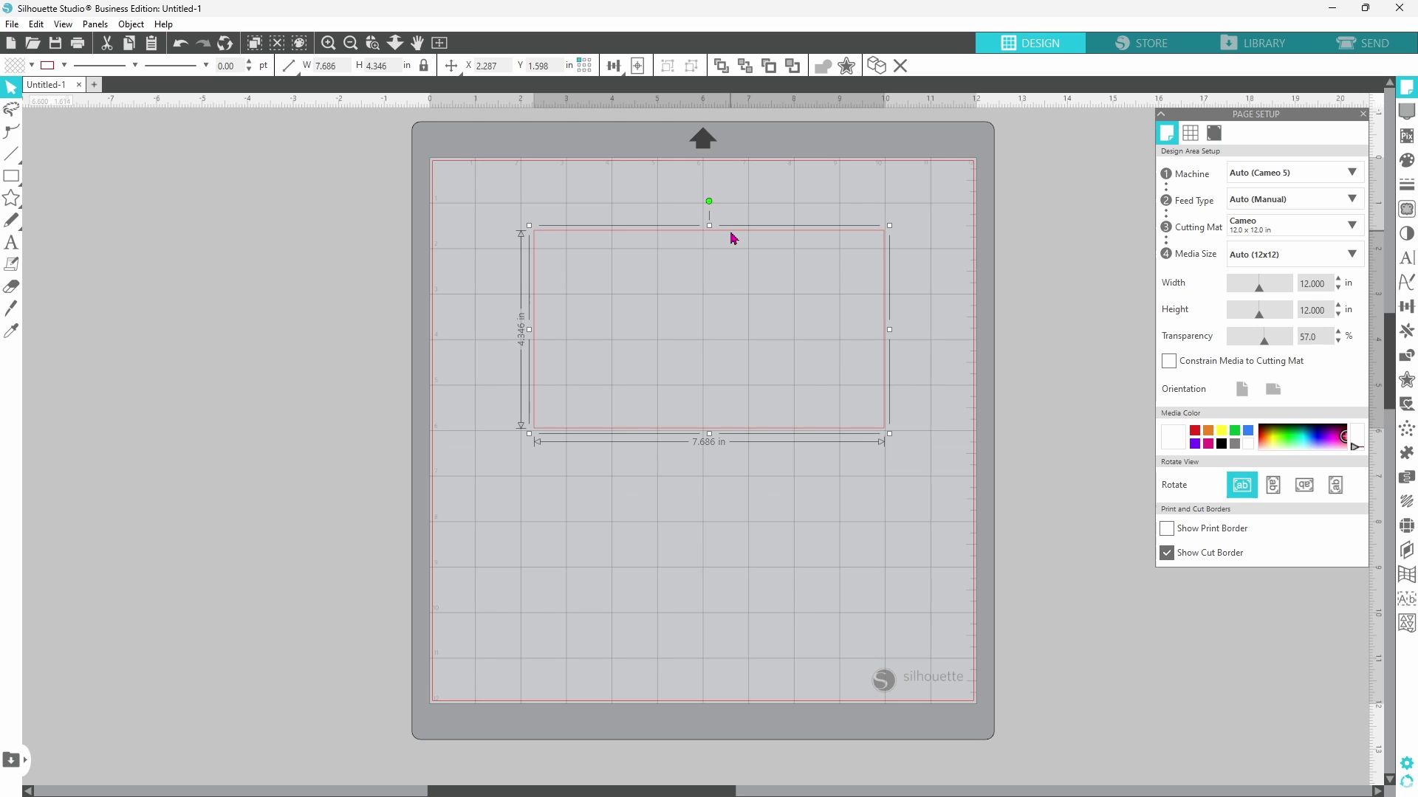
mouse_move(746, 145)
left_mouse_down()
mouse_move(679, 93)
mouse_move(880, 223)
mouse_move(744, 146)
left_mouse_up()
left_click_drag(718, 261, 711, 270)
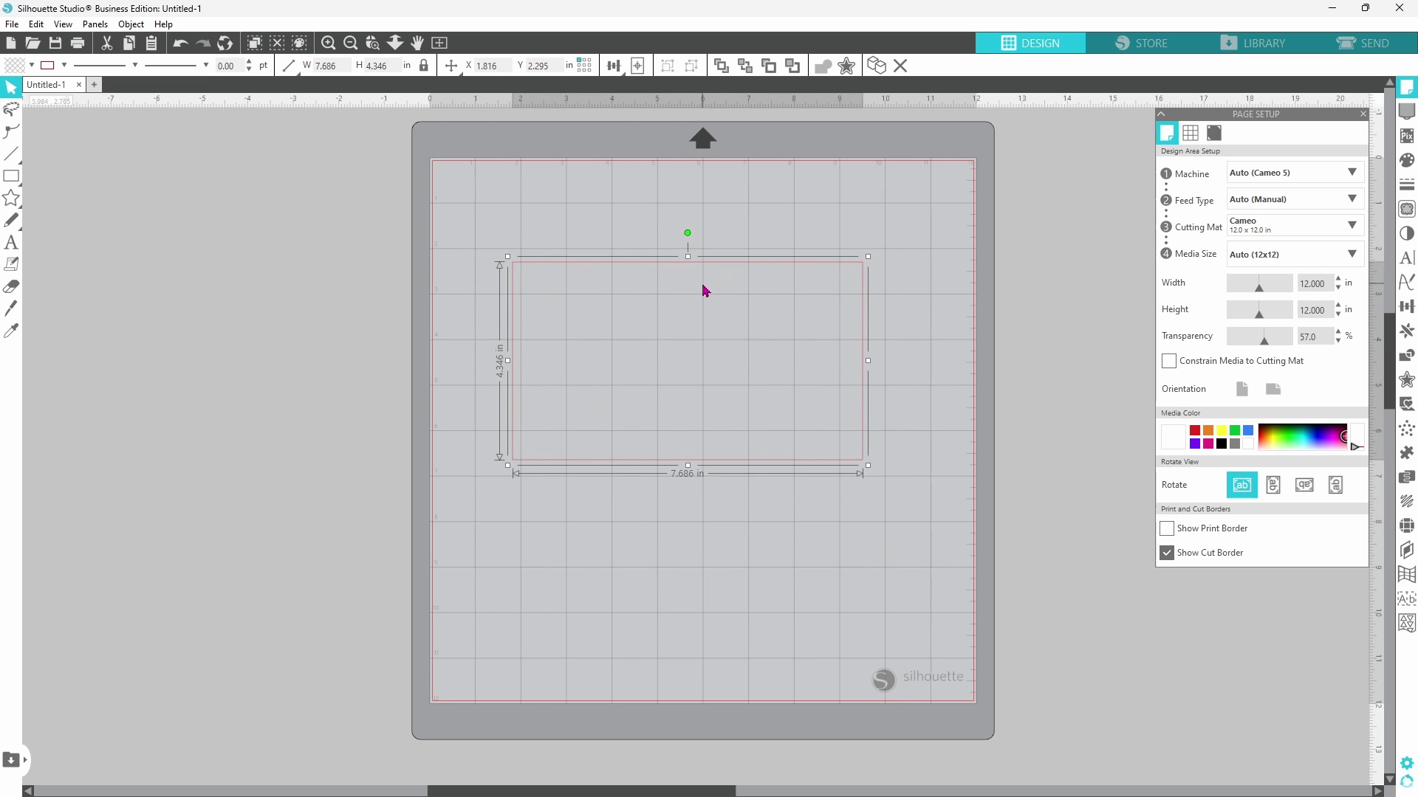
- Draw three more overlapping rectangles, move the innermost one, then undo the moves
left_click(11, 176)
left_click_drag(521, 268, 855, 453)
left_click(9, 175)
left_click_drag(524, 272, 856, 453)
left_click_drag(530, 277, 860, 465)
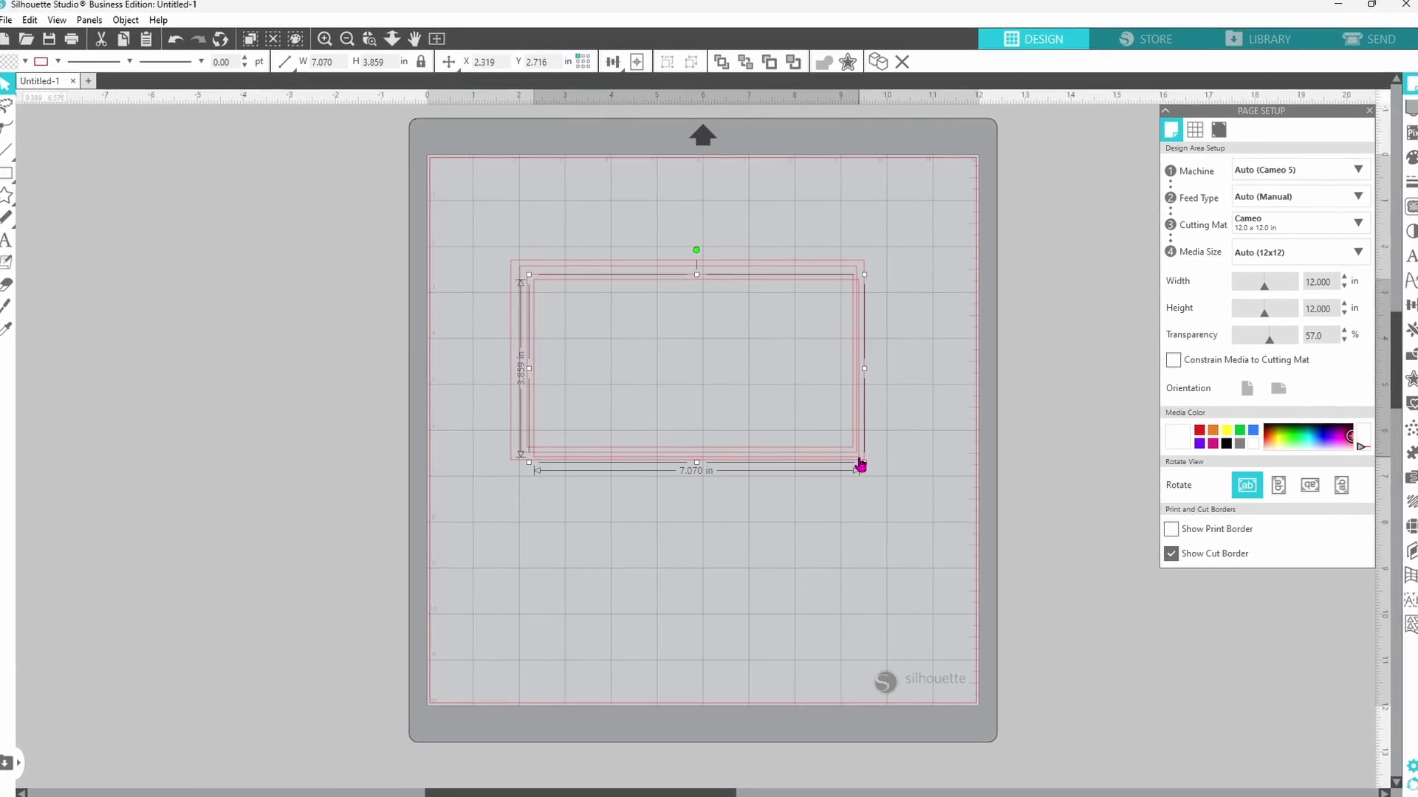
left_click(750, 512)
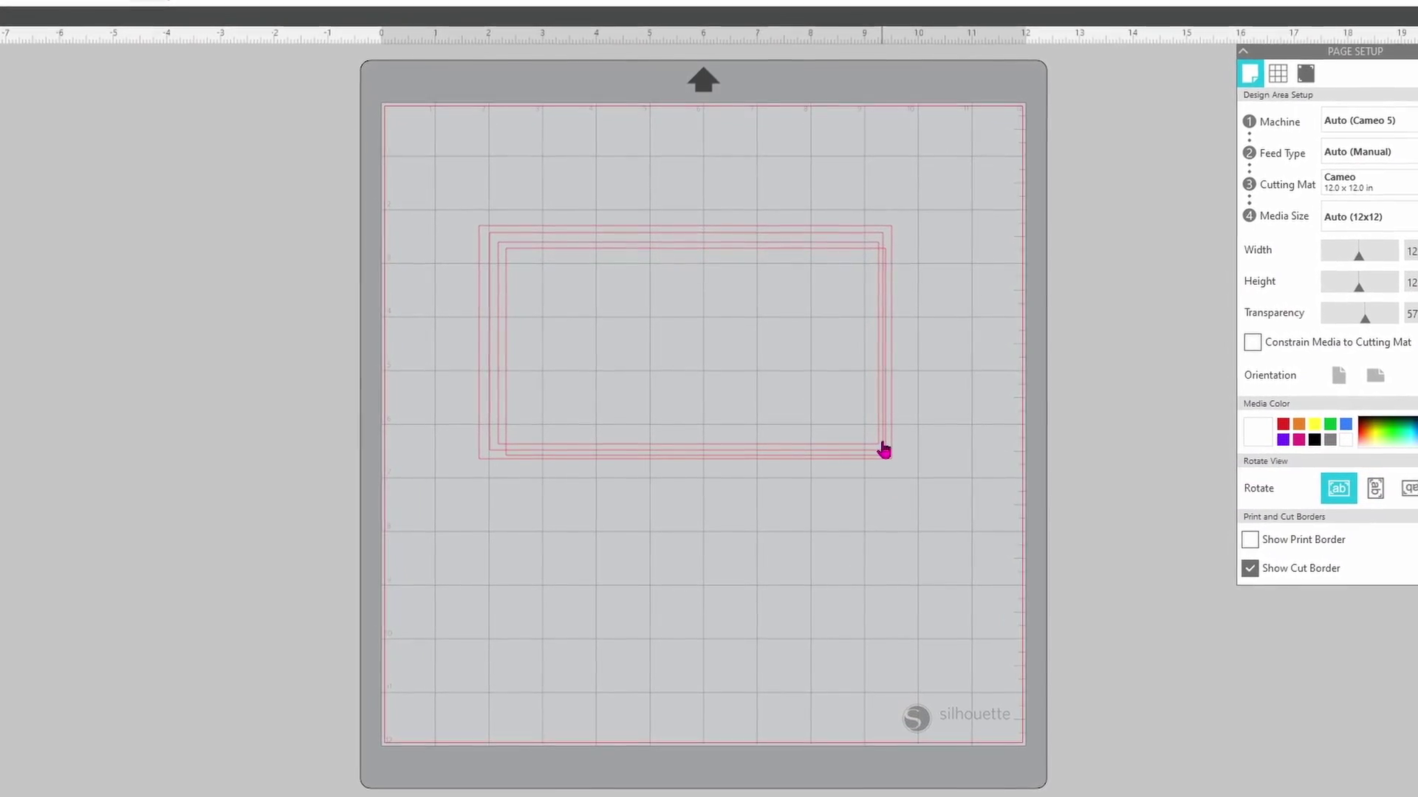
mouse_move(891, 451)
left_mouse_down()
mouse_move(920, 510)
mouse_move(889, 454)
mouse_move(901, 460)
left_mouse_up()
key("Escape")
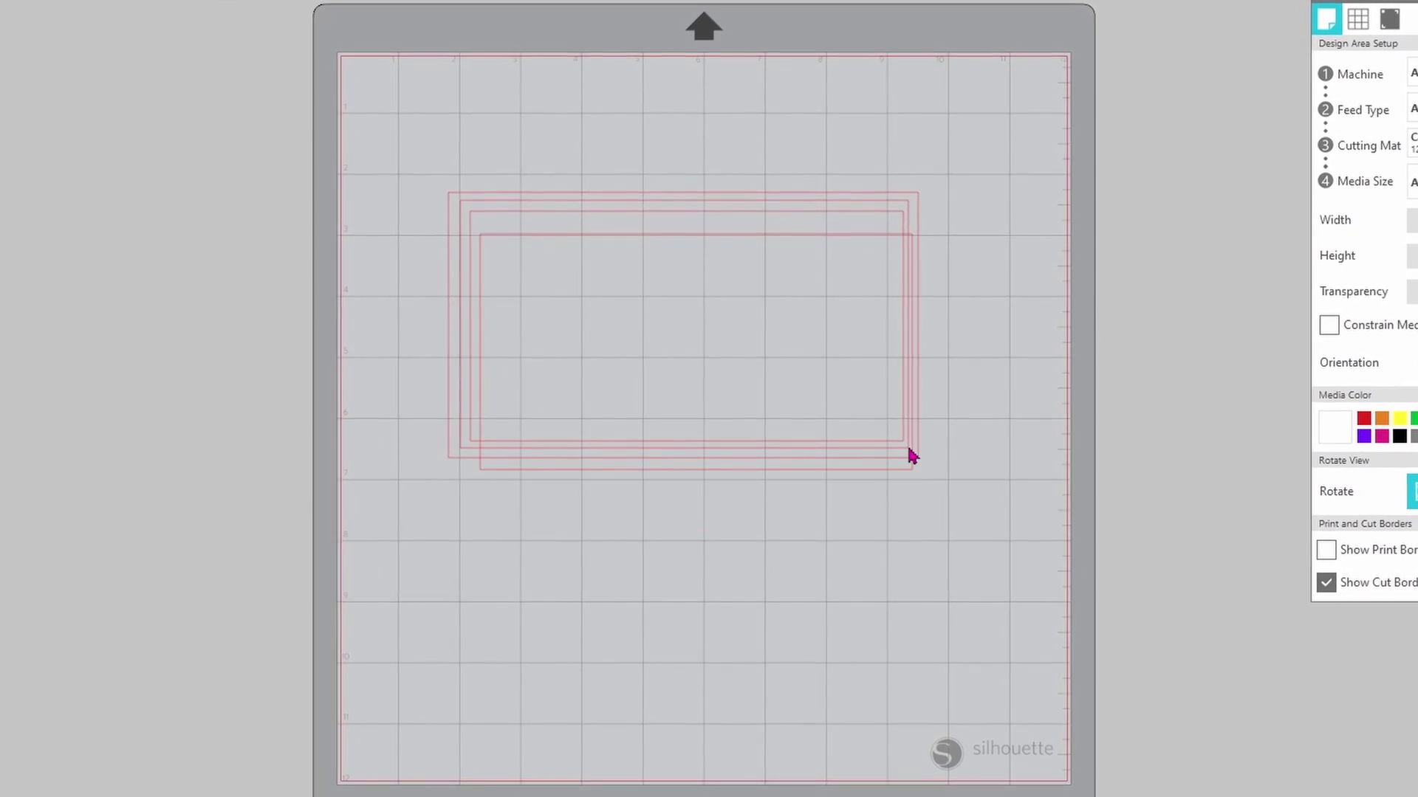
key("ctrl+z")
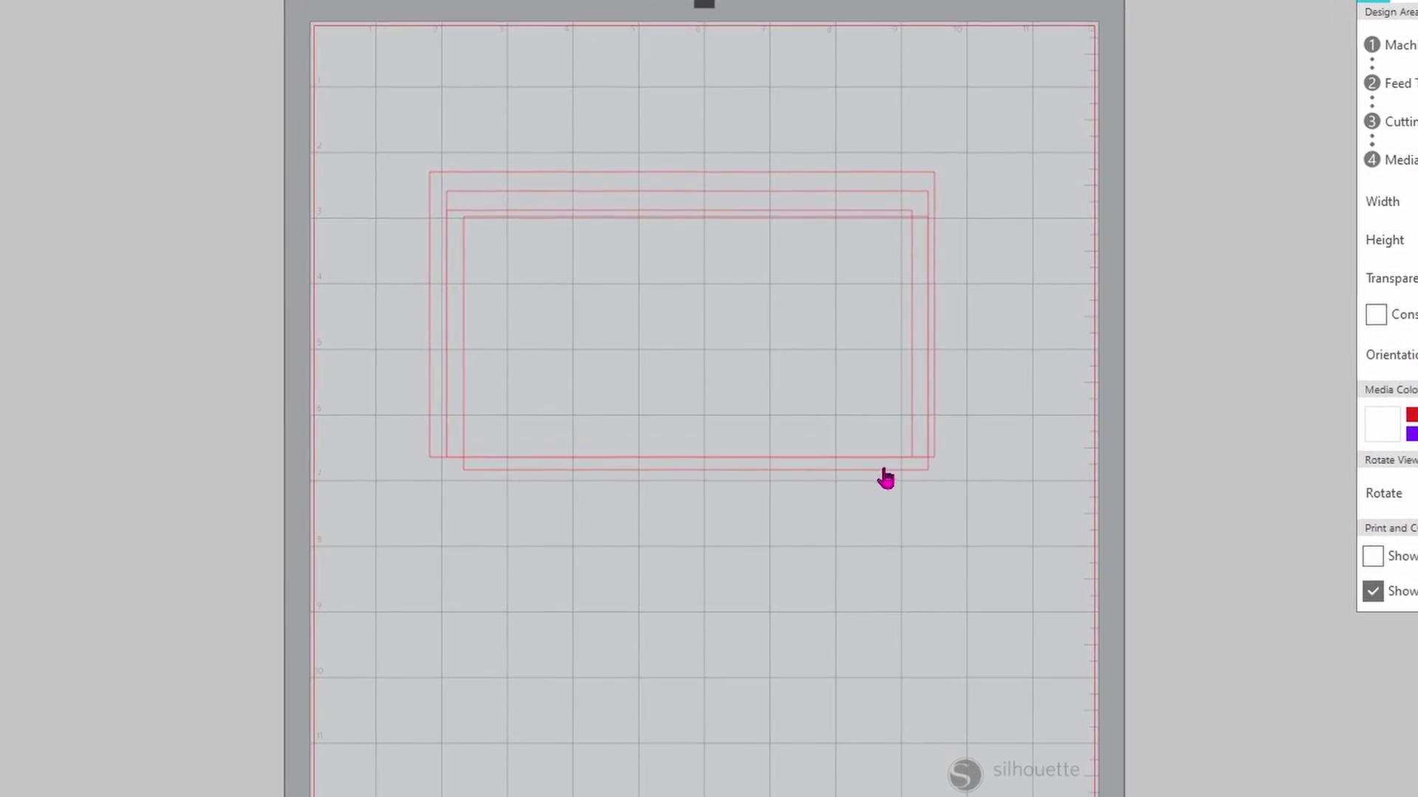
key("ctrl+z")
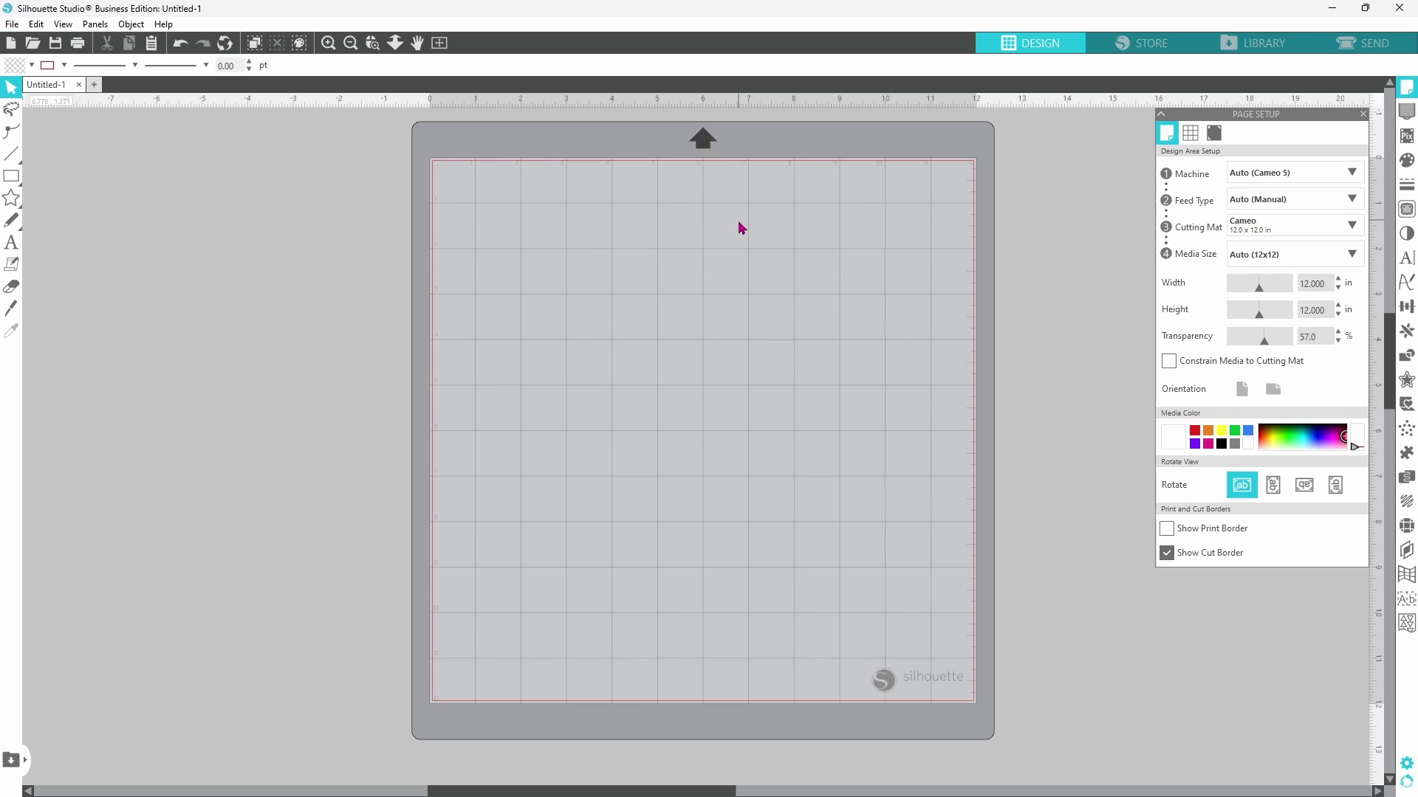
- Change the Default Fill Style in Preferences from Outline Only to Solid Fill and apply it
left_click(1406, 765)
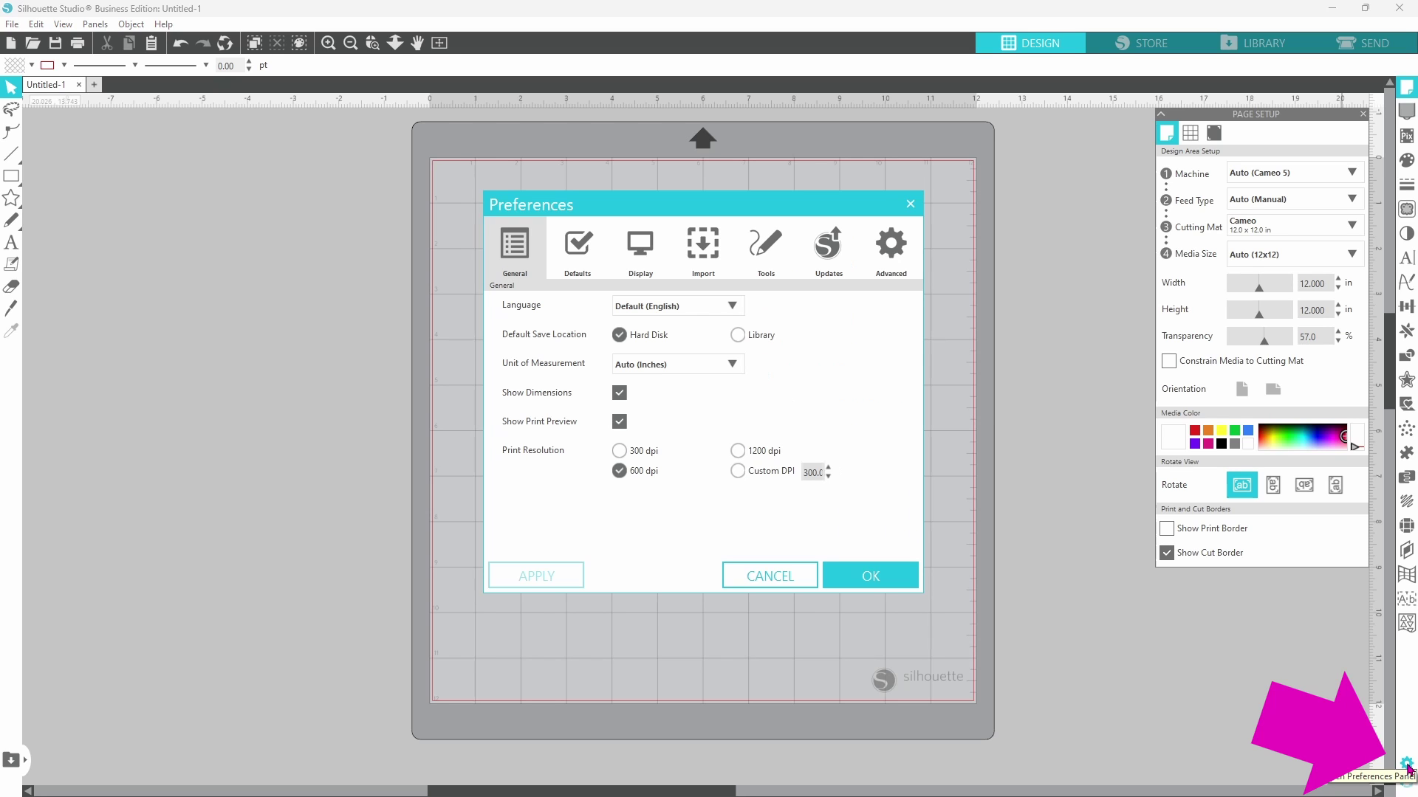
left_click(582, 248)
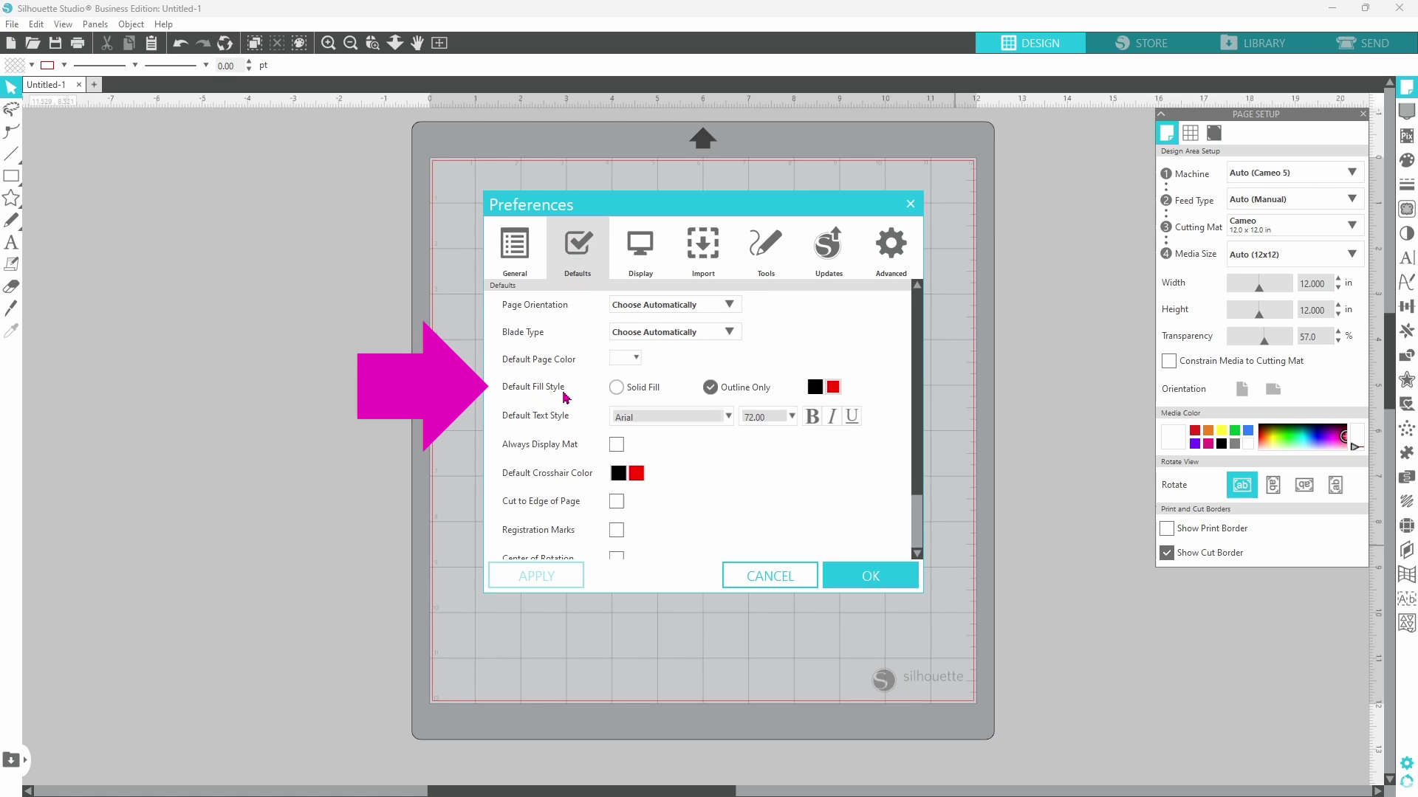
left_click(617, 389)
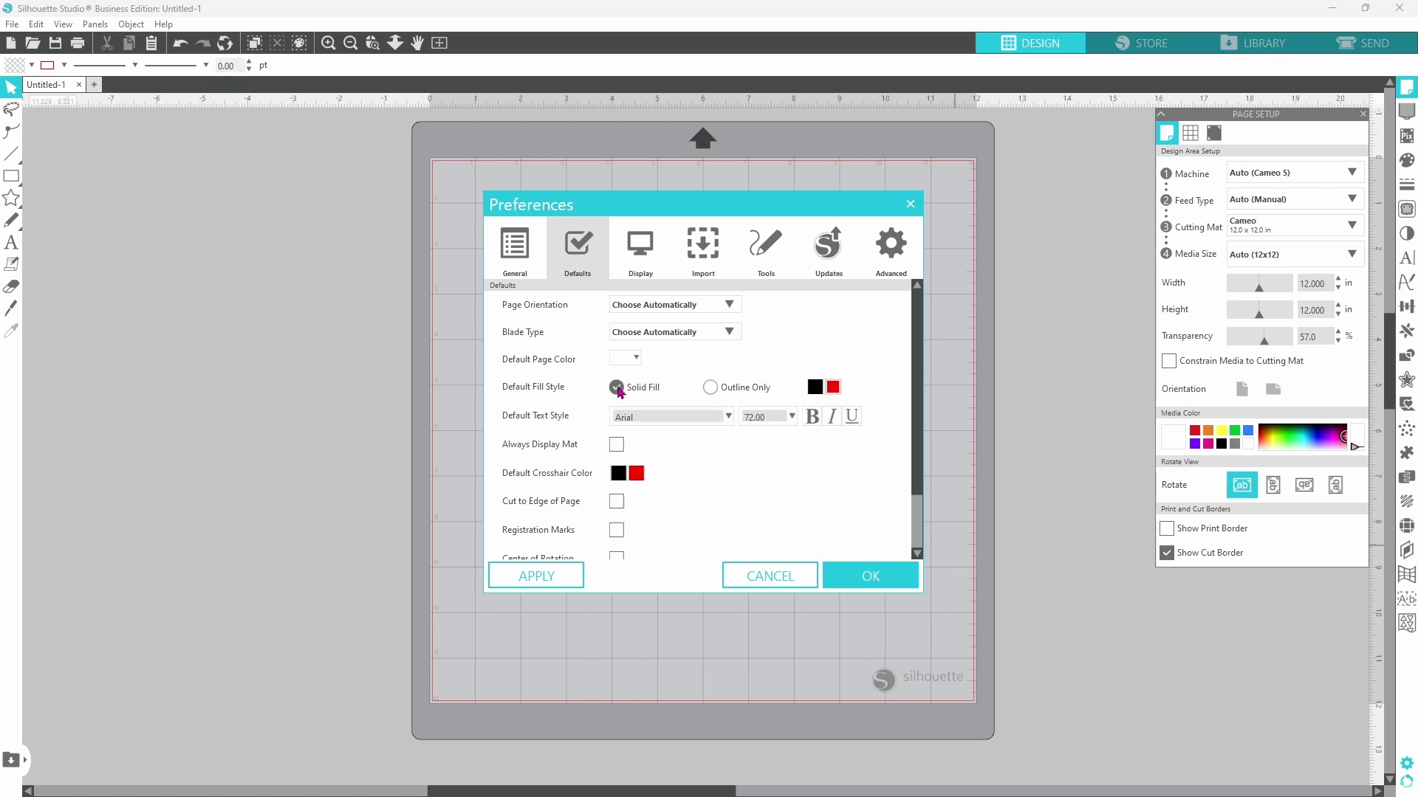
left_click(563, 570)
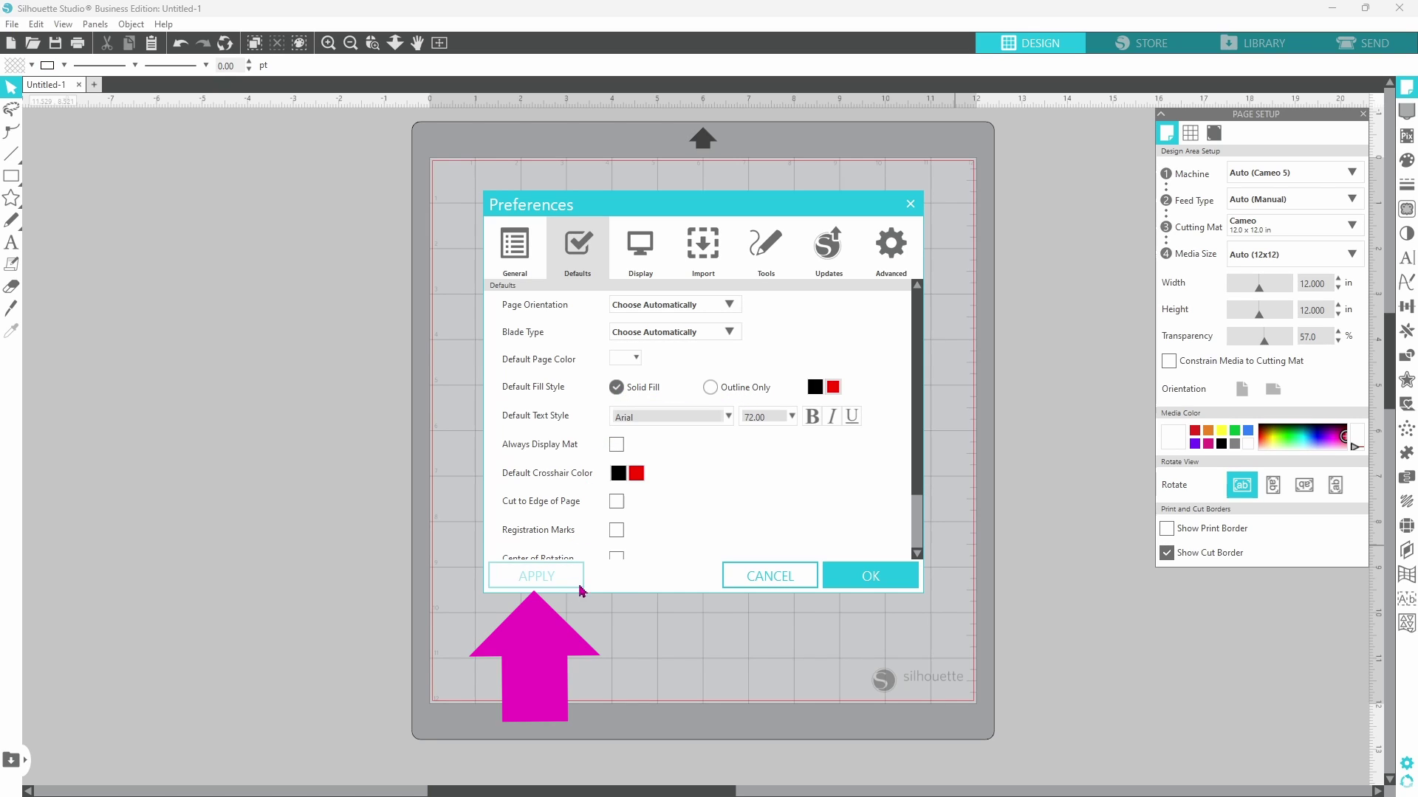
left_click(867, 583)
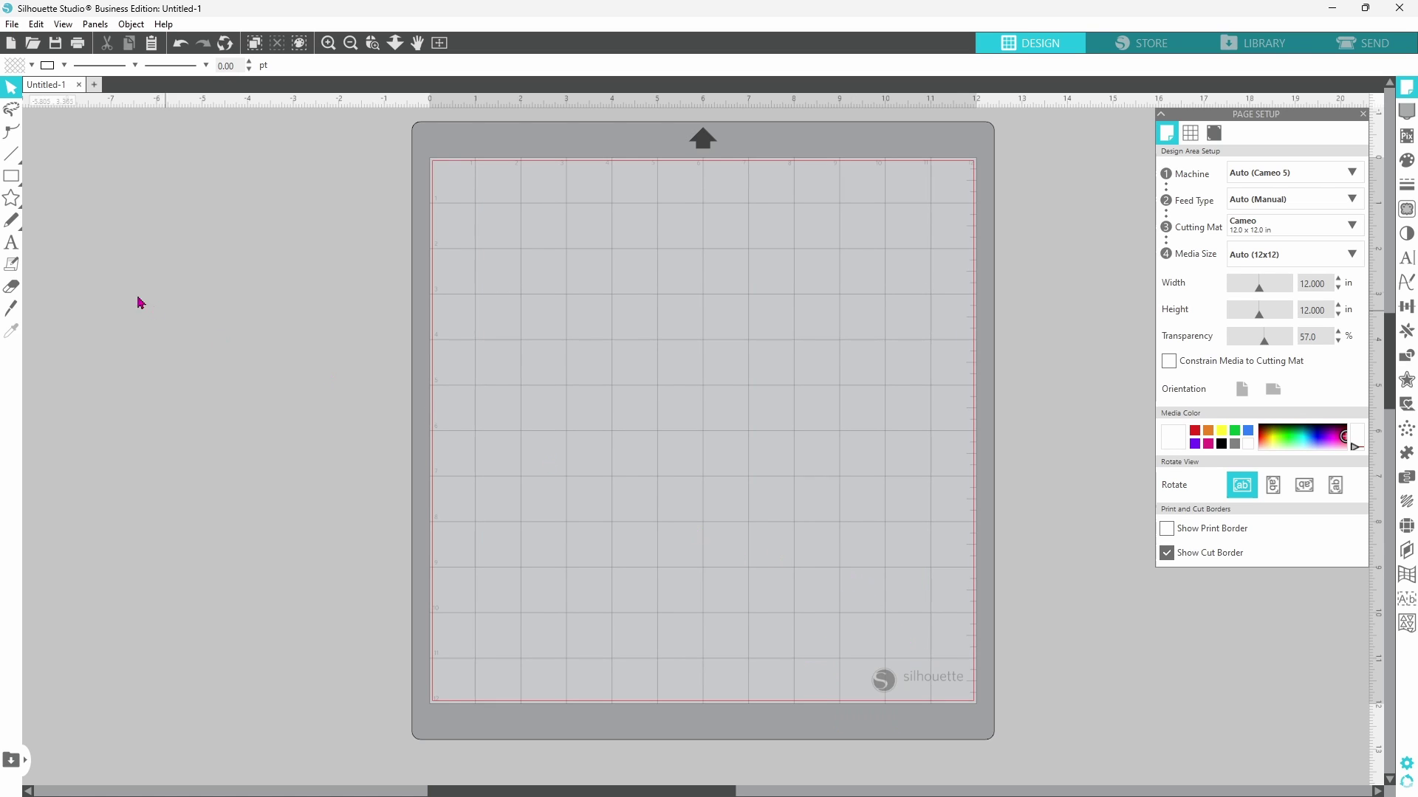
mouse_move(6, 182)
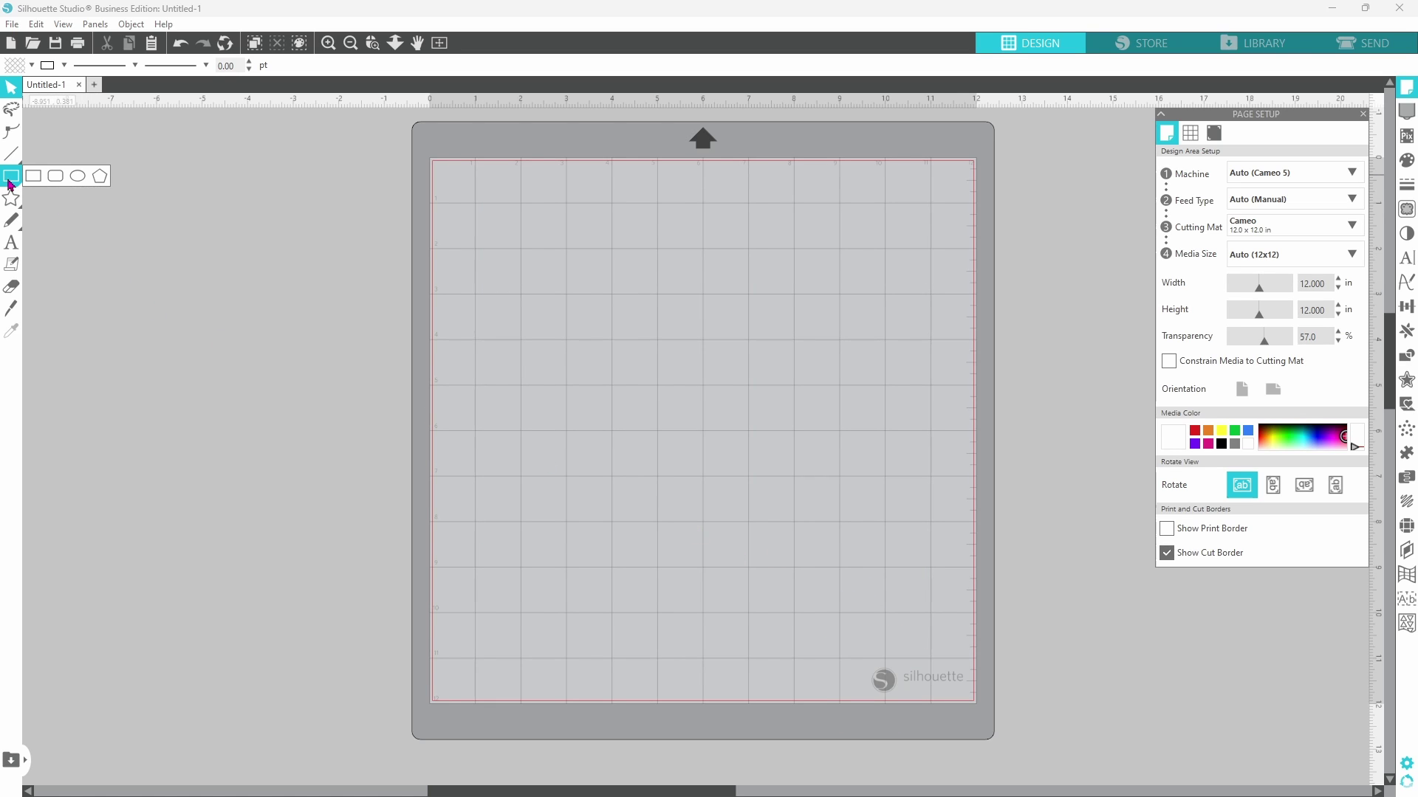
left_click(9, 181)
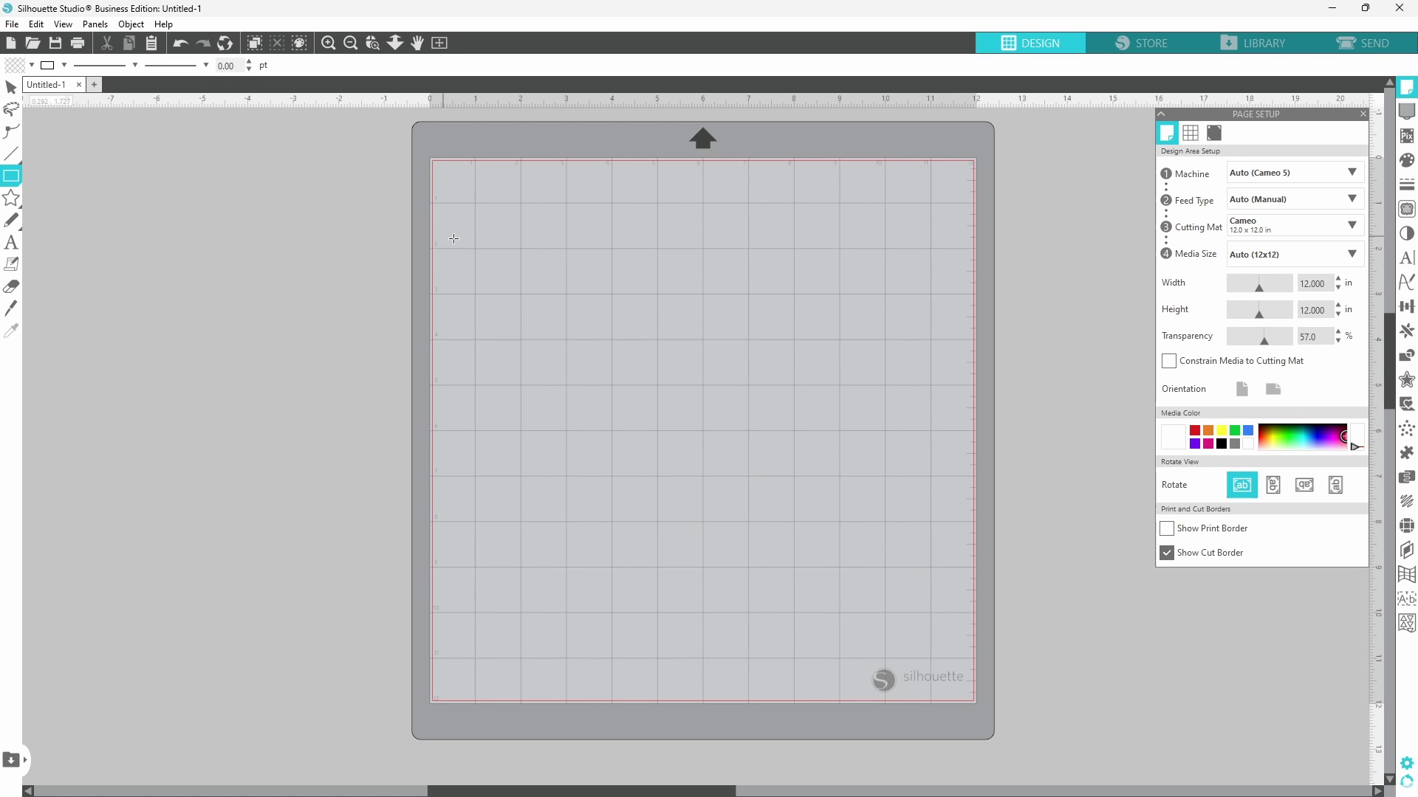
left_click_drag(515, 243, 859, 455)
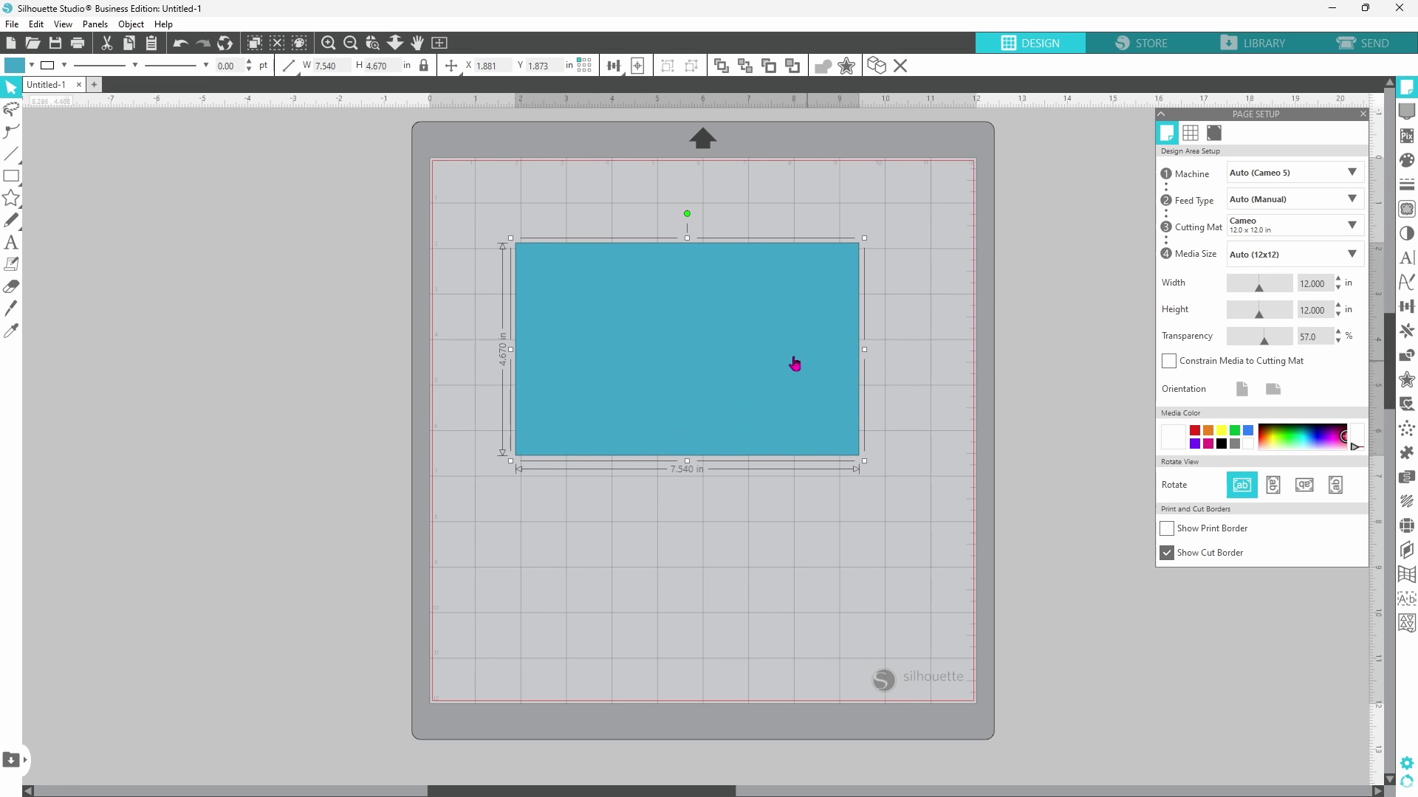
mouse_move(728, 348)
left_mouse_down()
mouse_move(772, 405)
mouse_move(737, 364)
left_mouse_up()
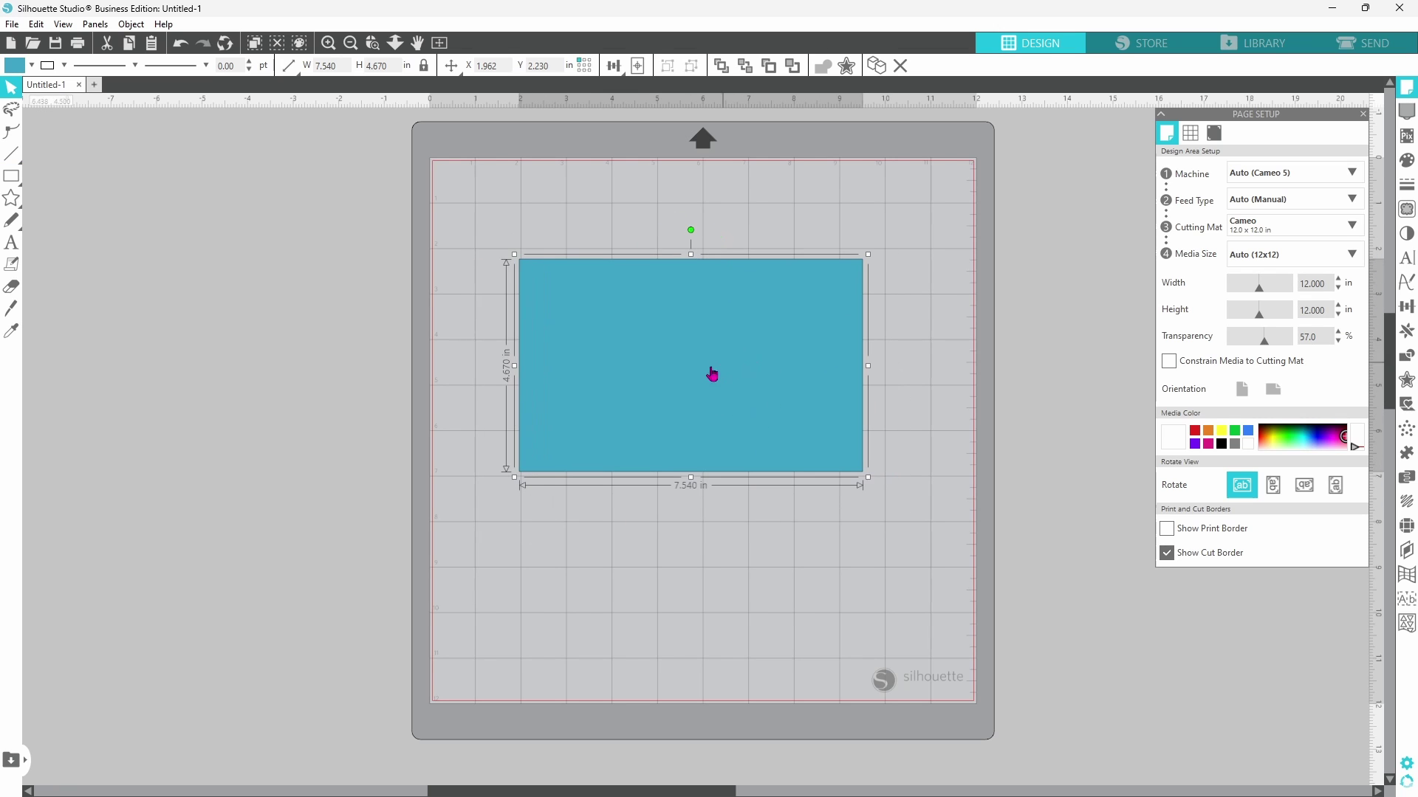
mouse_move(623, 368)
left_mouse_down()
mouse_move(662, 418)
mouse_move(687, 362)
mouse_move(588, 365)
mouse_move(636, 314)
mouse_move(642, 367)
left_mouse_up()
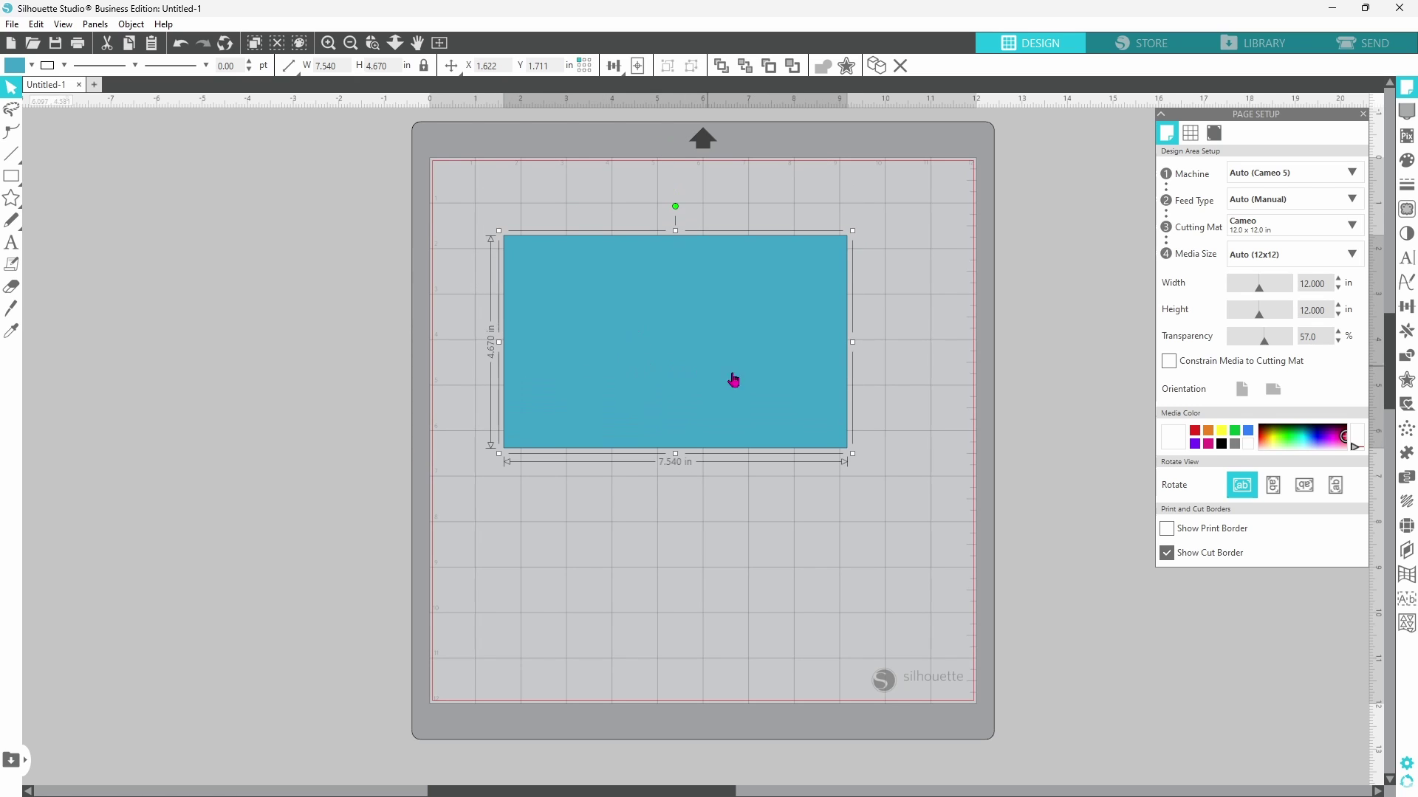
key("Delete")
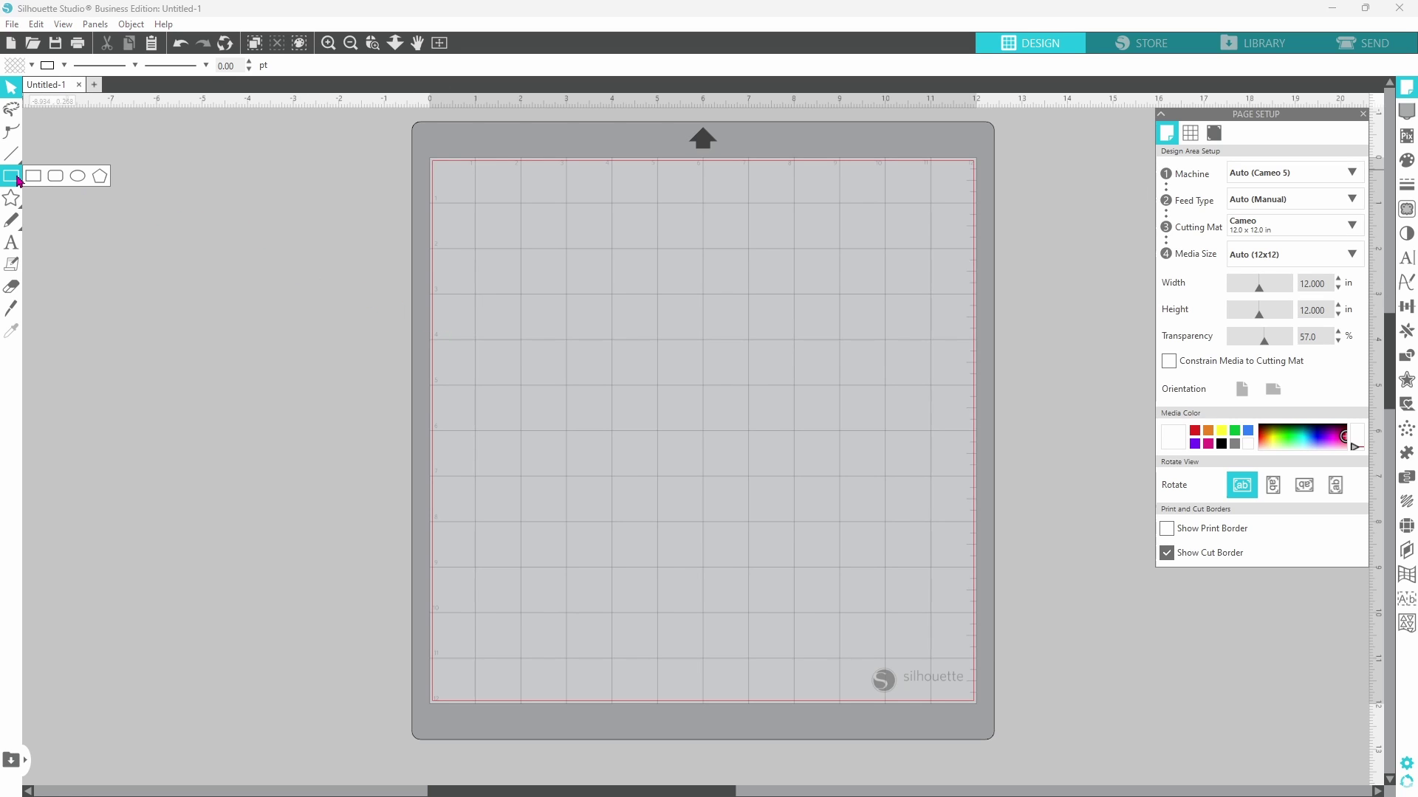
- Draw five blue rectangles around the mat, two extending past its edges and one small square
left_click(30, 182)
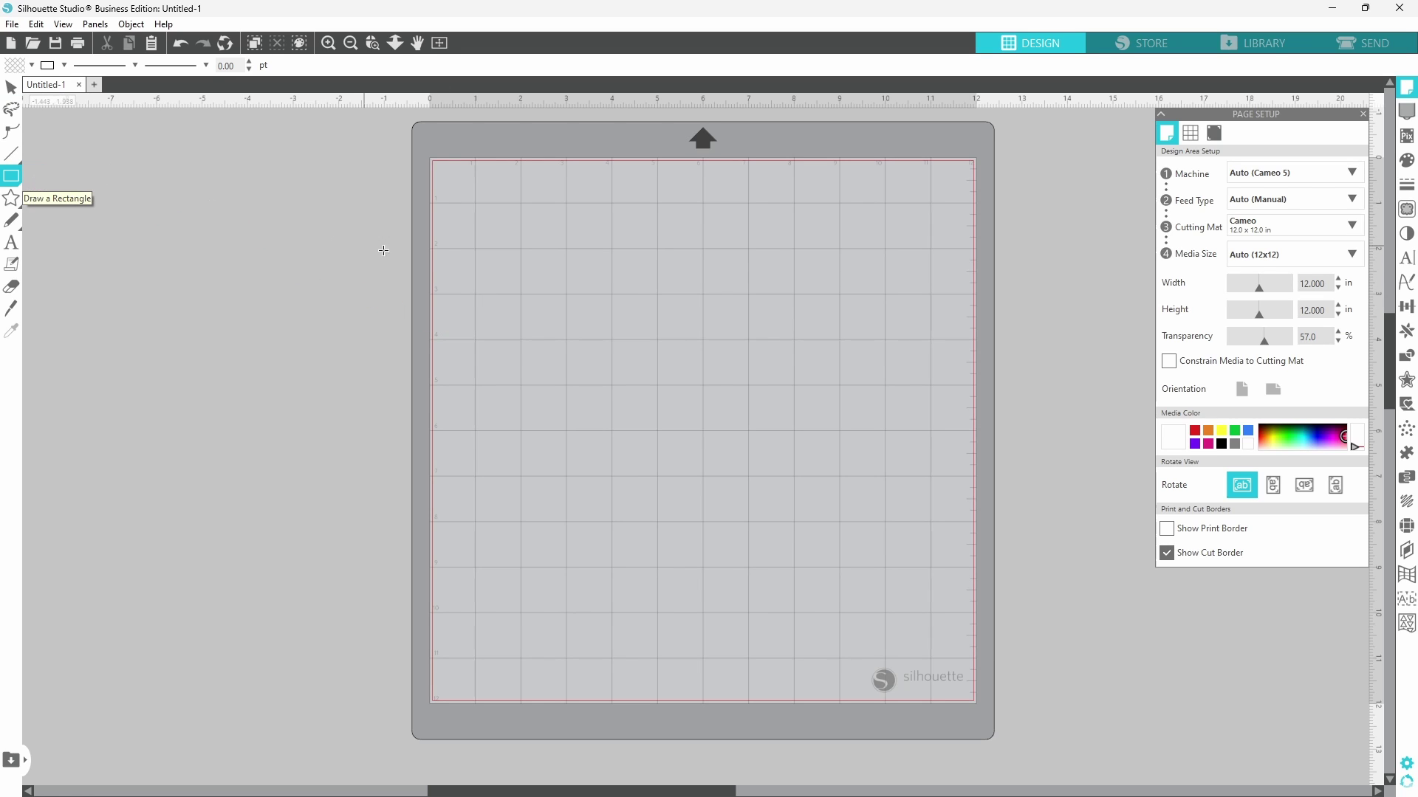
left_click_drag(488, 235, 760, 402)
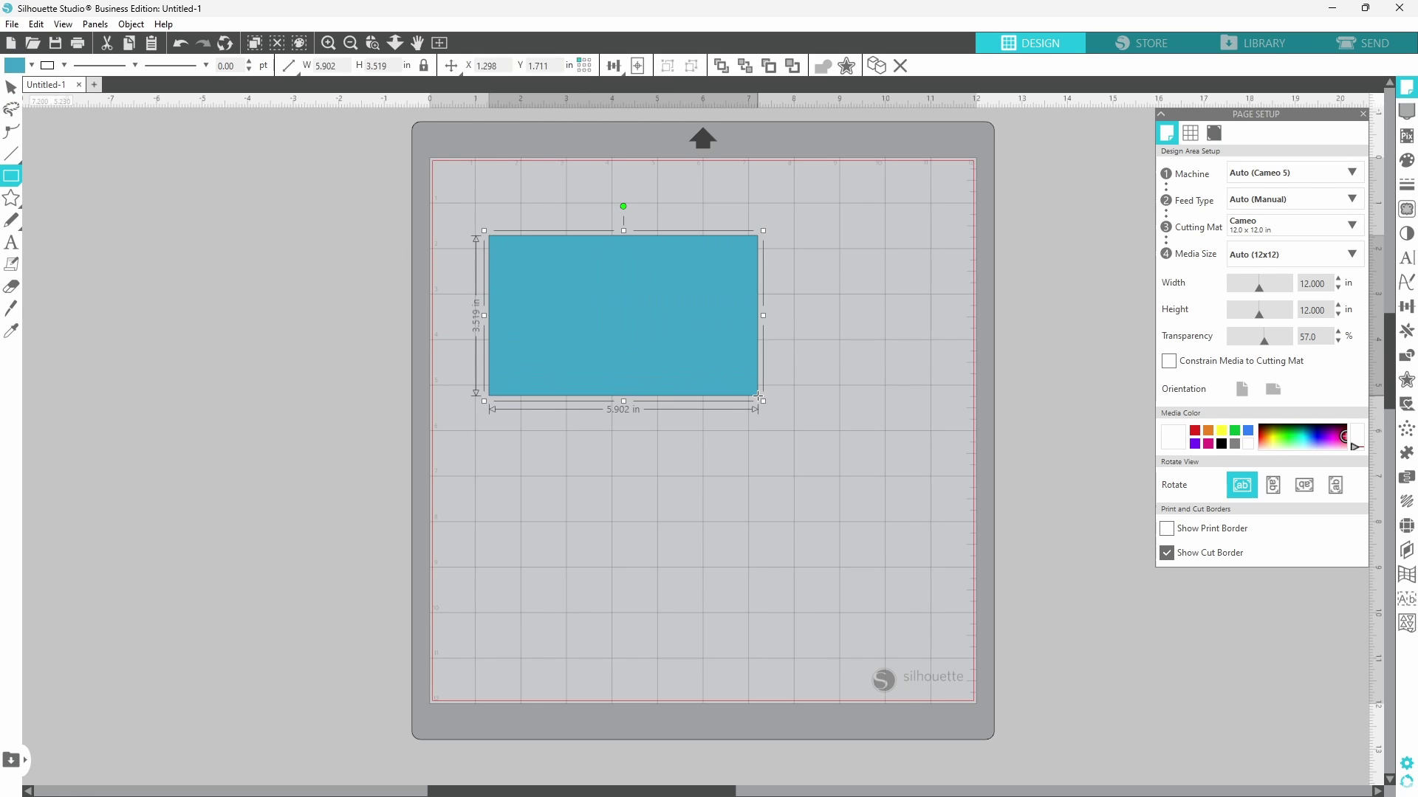
left_click_drag(603, 435, 927, 605)
left_click_drag(816, 193, 1088, 383)
left_click_drag(245, 270, 479, 454)
left_click_drag(466, 521, 530, 583)
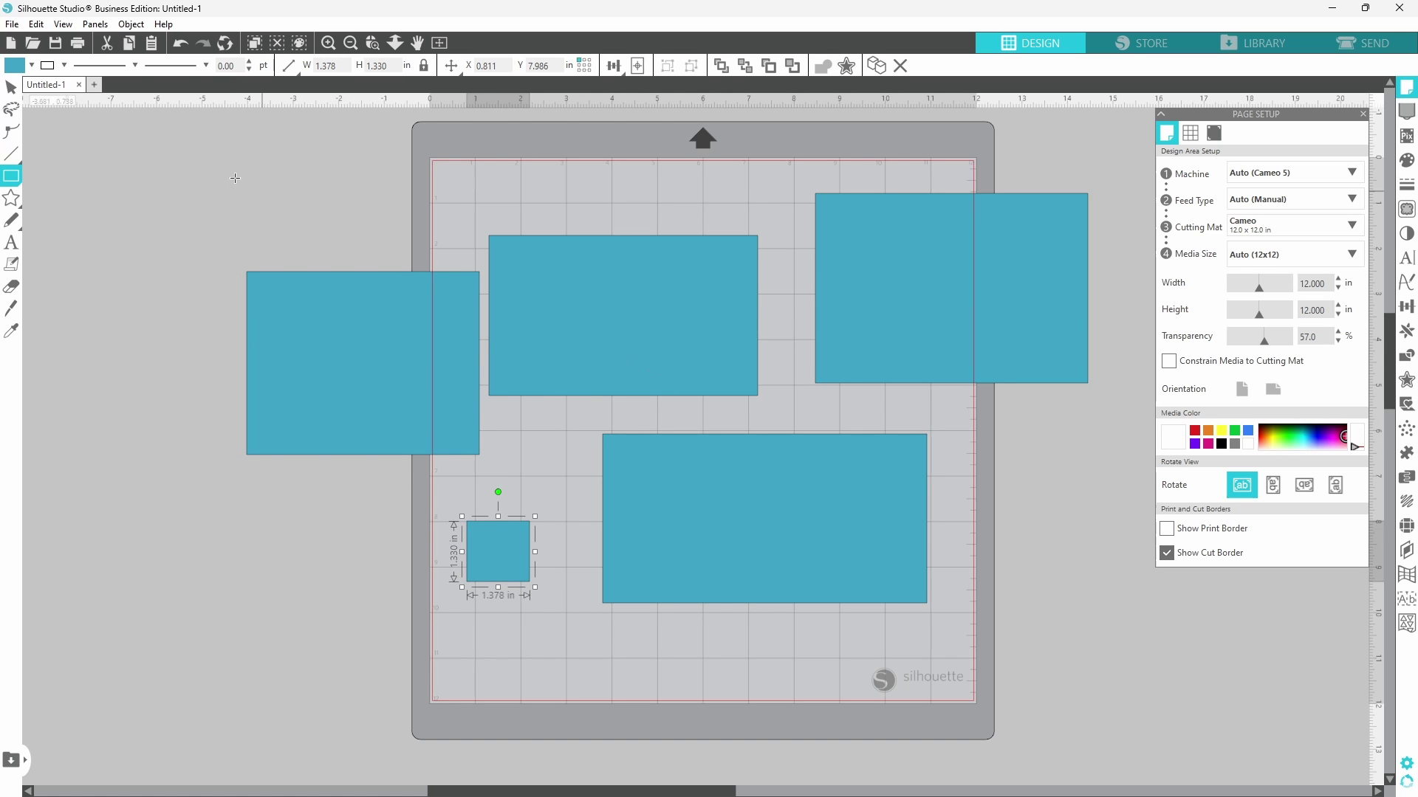
- Rearrange the rectangles, shifting the left, bottom and small square ones upward
left_click(12, 90)
left_click_drag(310, 308, 305, 207)
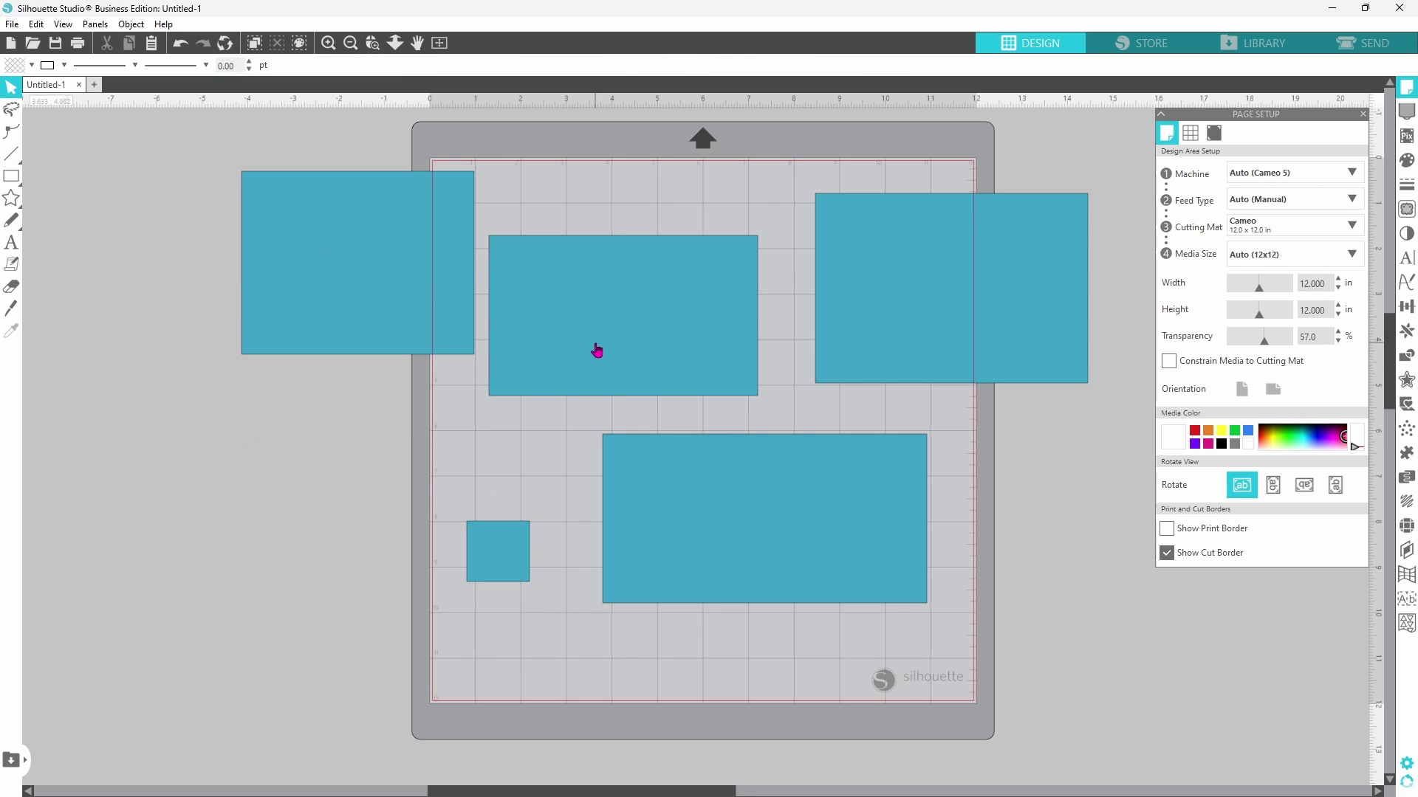
left_click_drag(596, 349, 616, 285)
left_click_drag(928, 335, 928, 306)
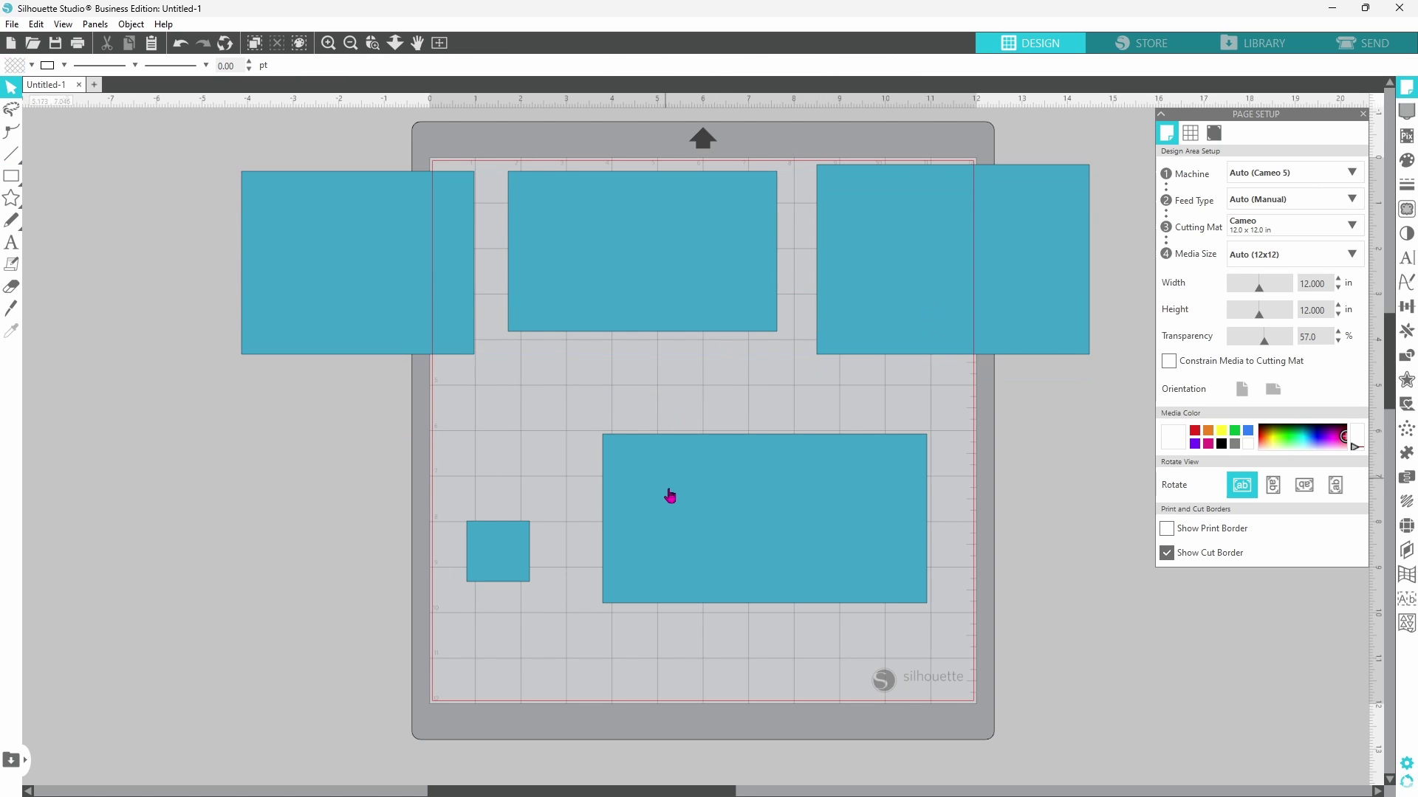
left_click_drag(667, 489, 666, 425)
left_click_drag(511, 555, 506, 457)
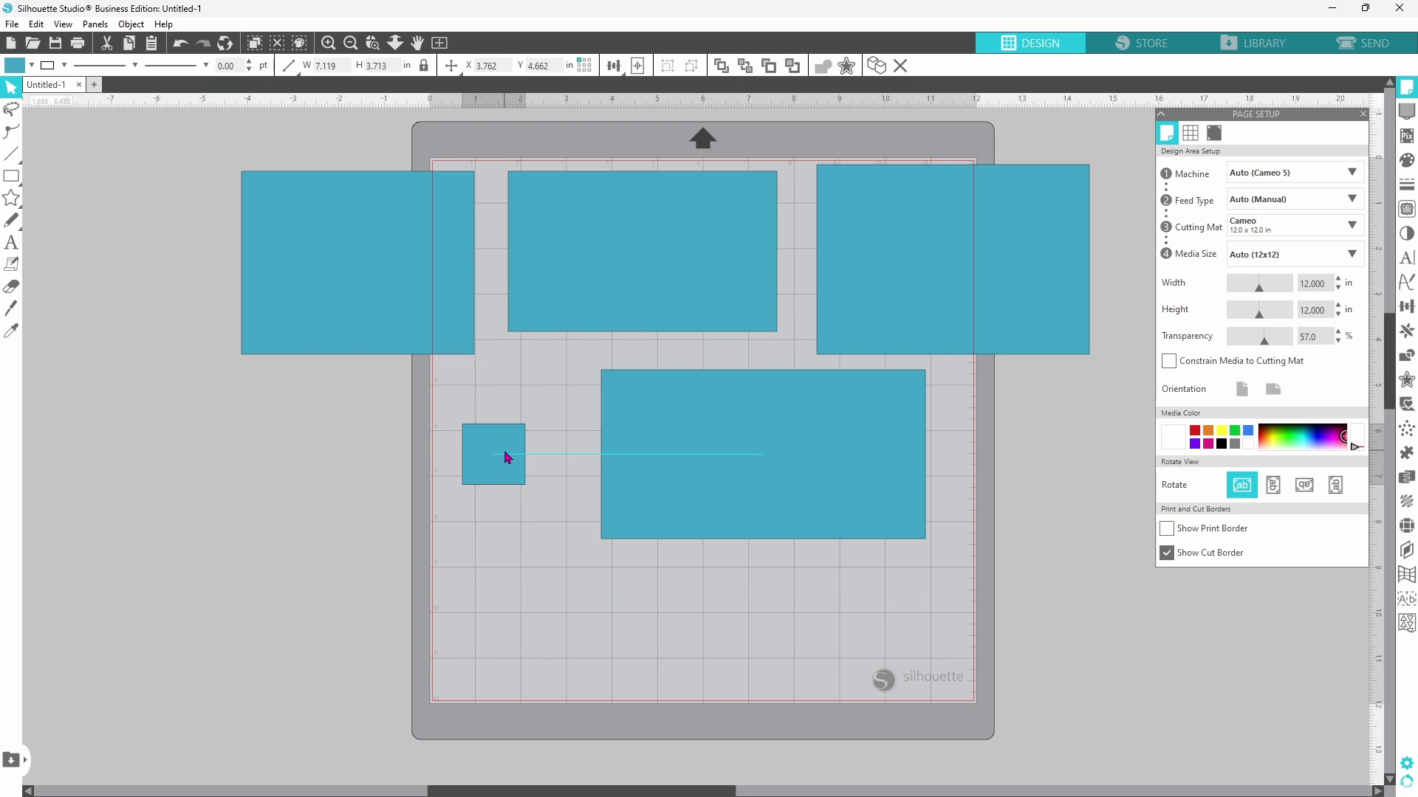
- Marquee-select all five rectangles and delete them
left_click(507, 501)
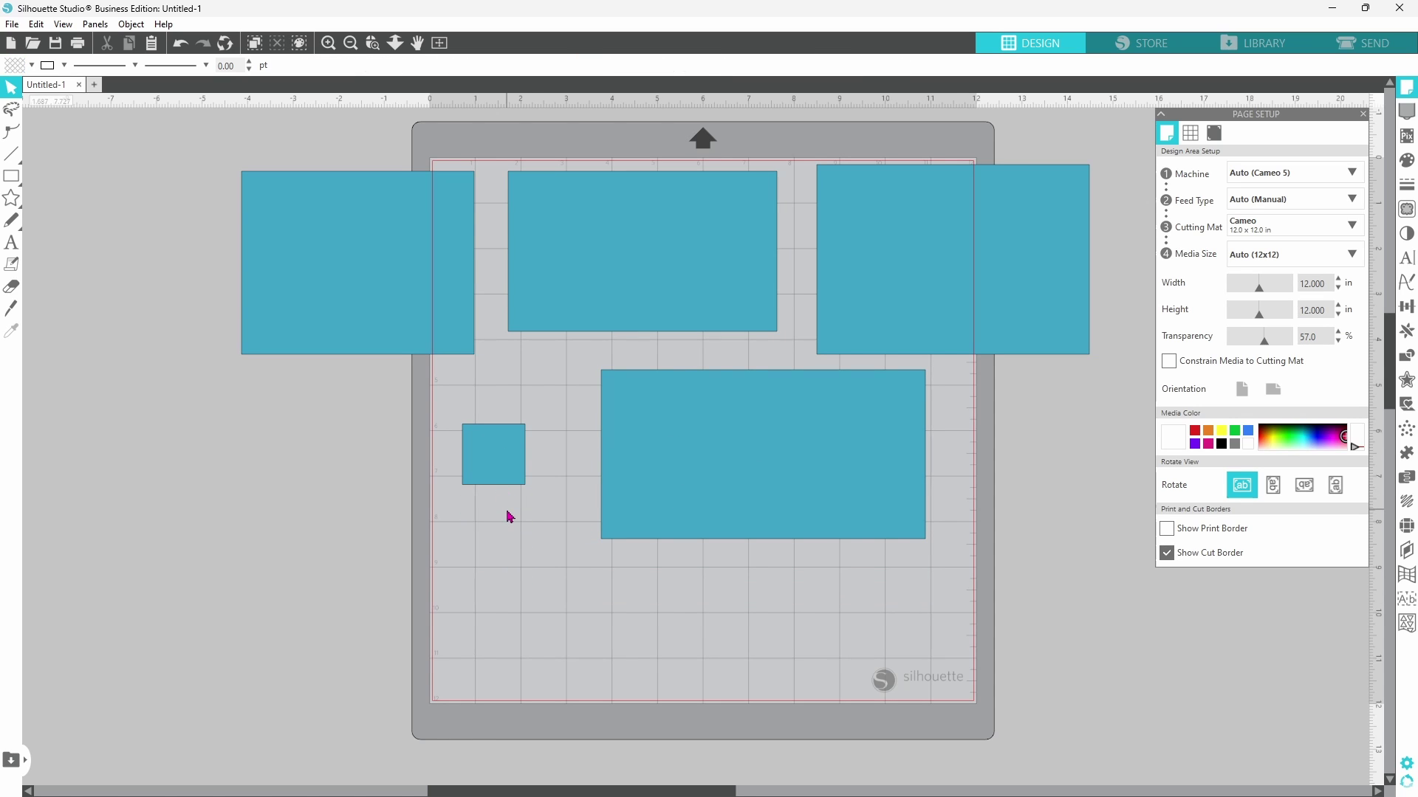
left_click_drag(187, 183, 898, 512)
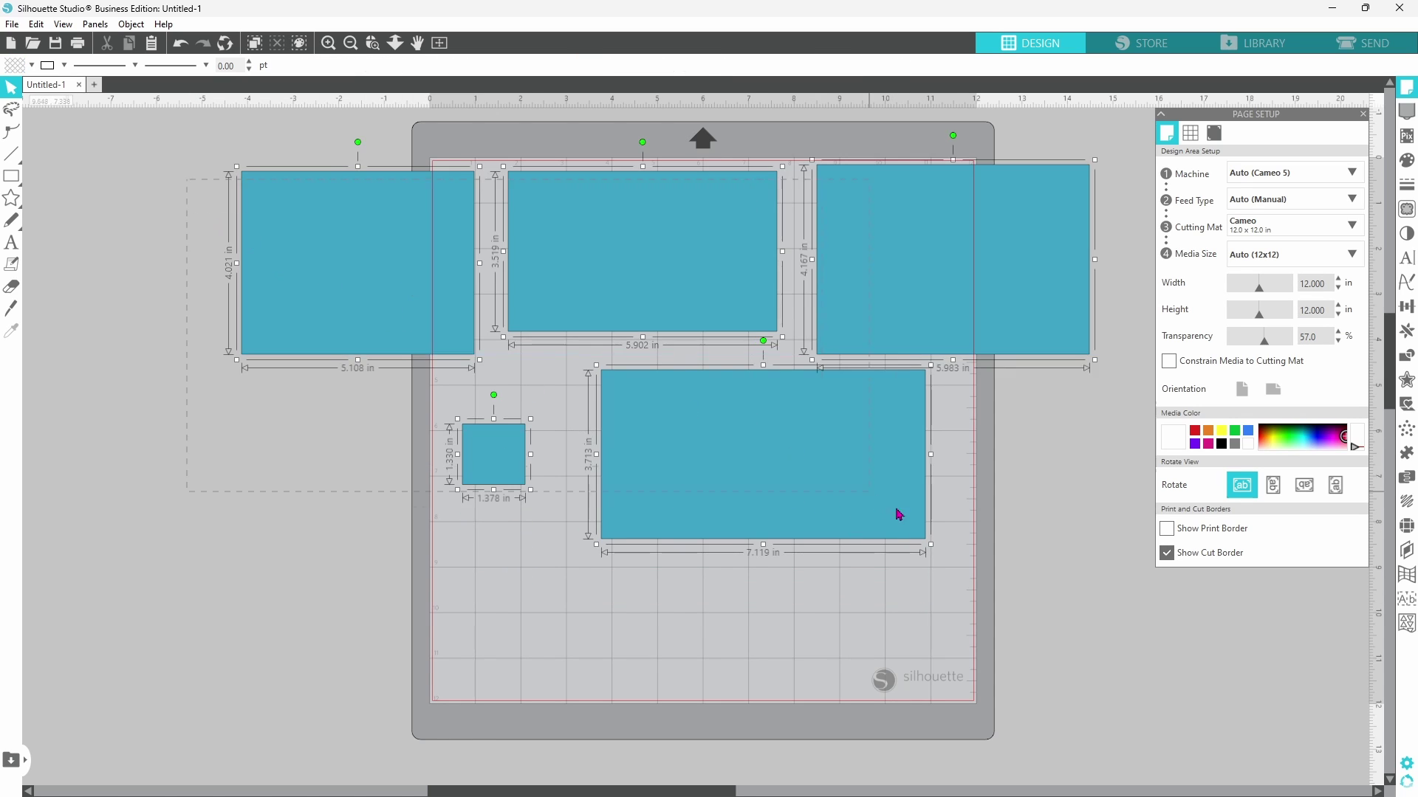
key("Delete")
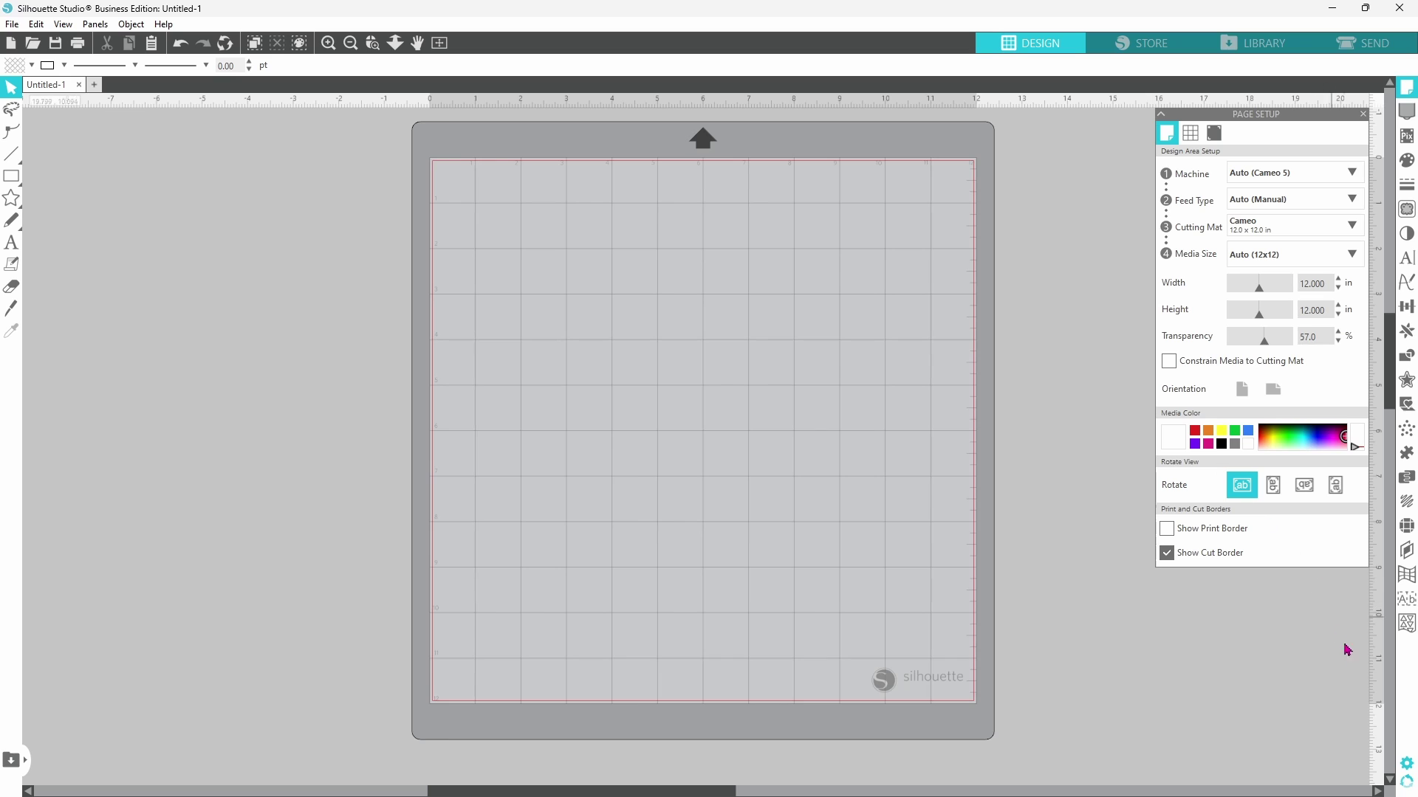
- Set After Creating a Shape to Choose Select in the Tools preferences and apply it
left_click(1406, 766)
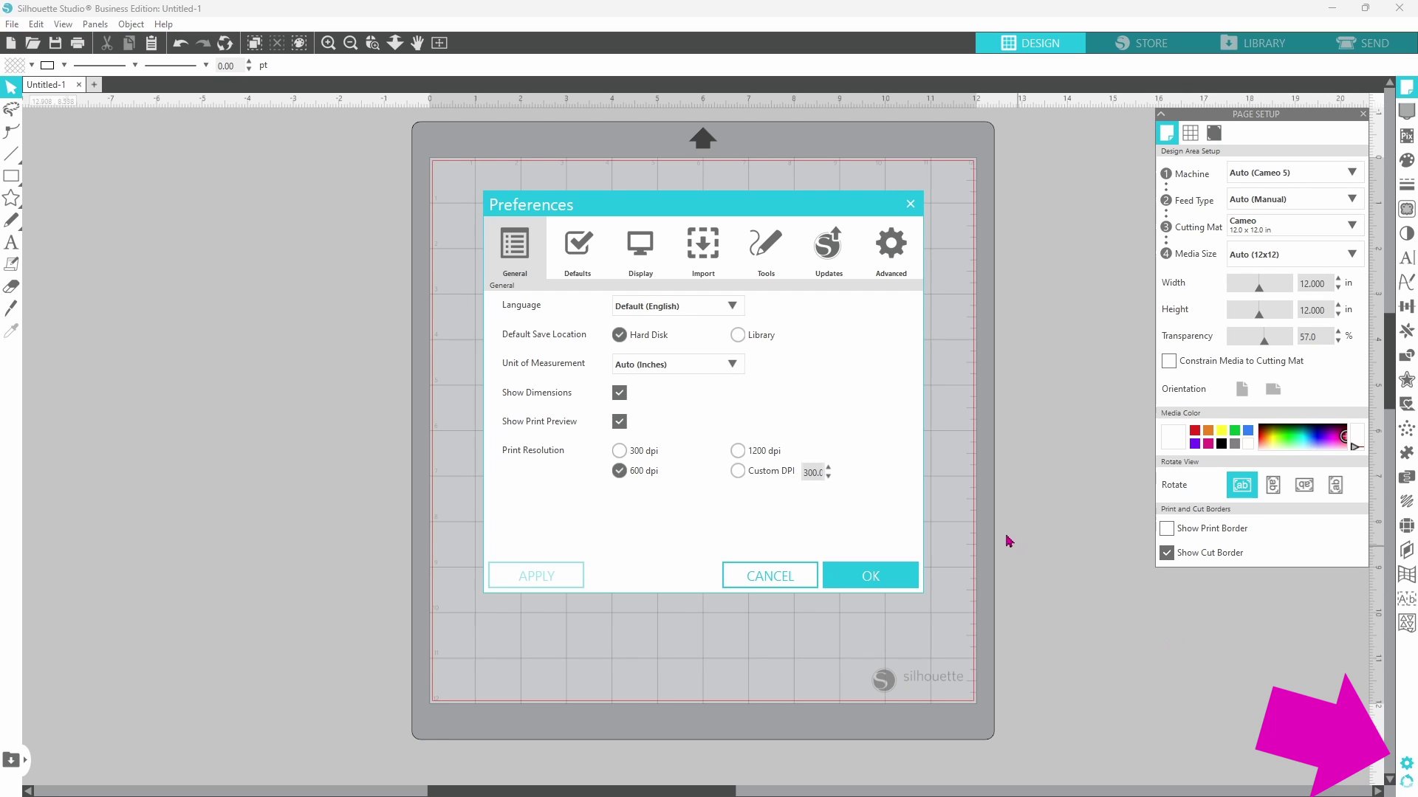
left_click(768, 256)
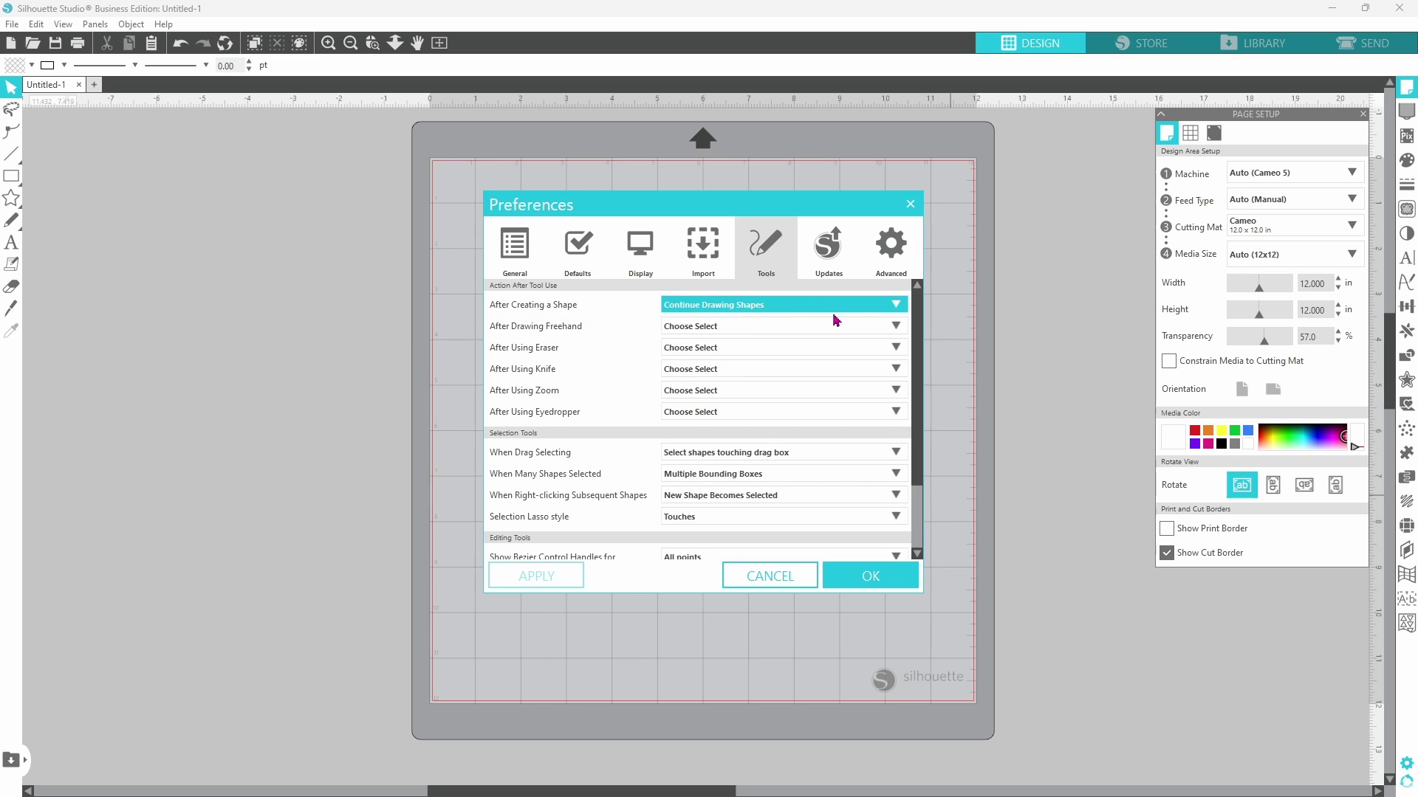
left_click(896, 305)
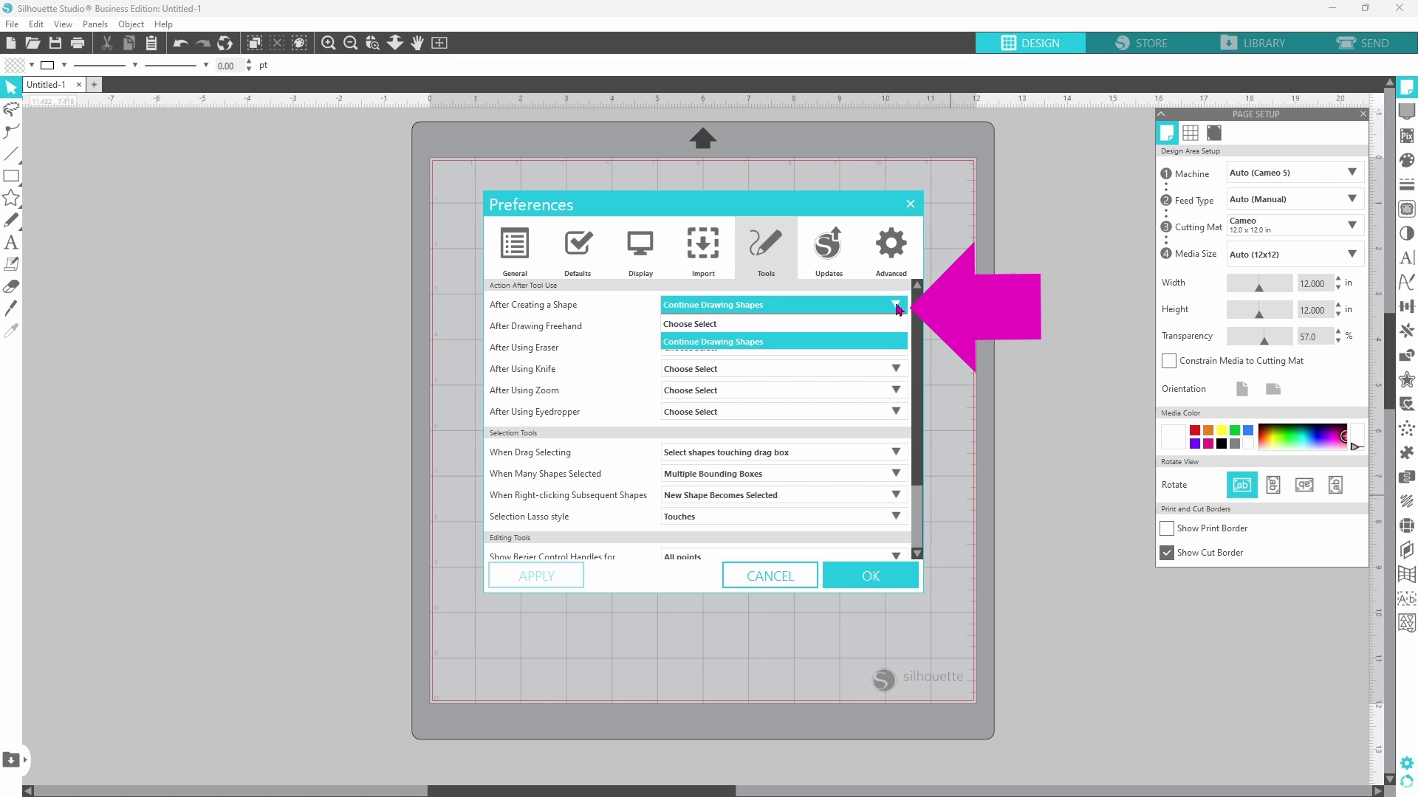
left_click(718, 331)
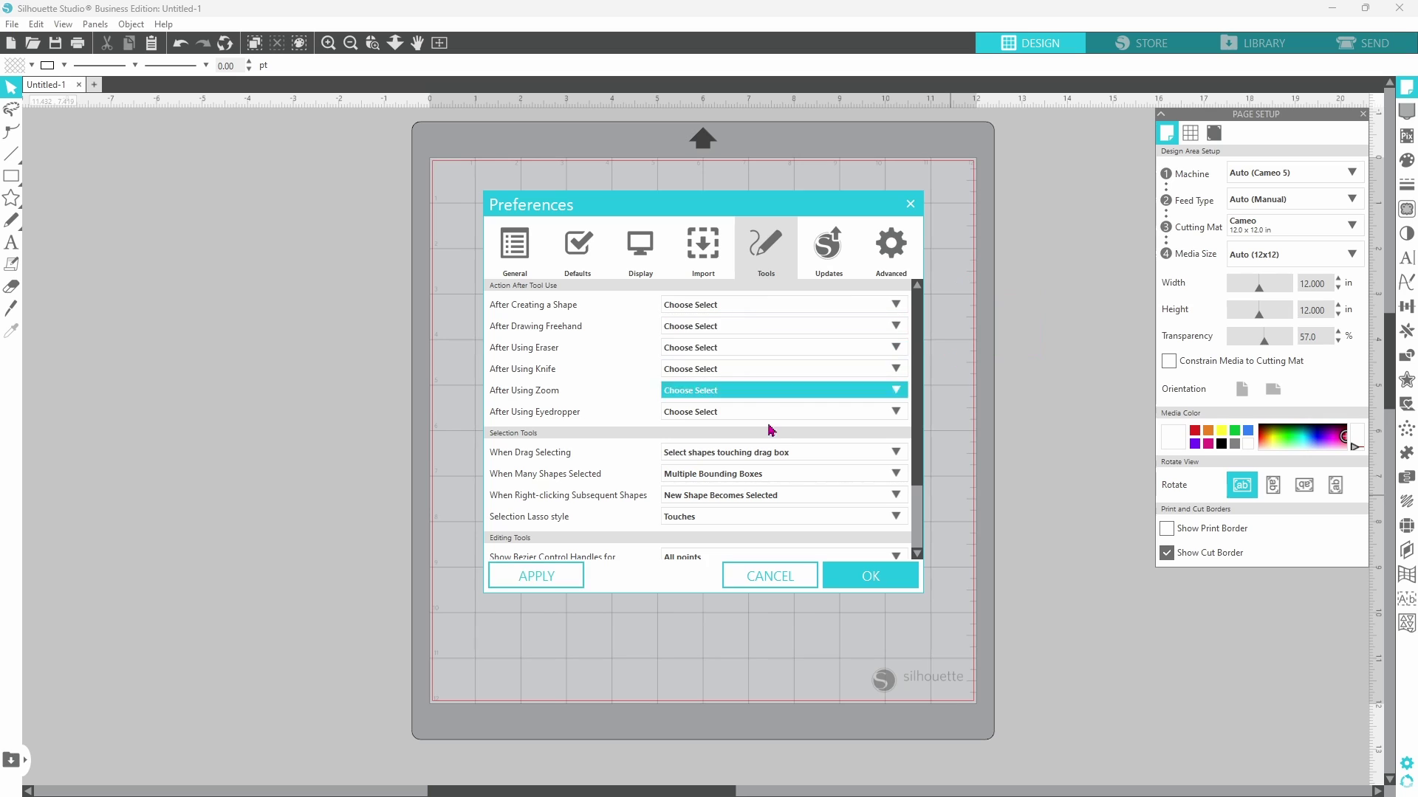
left_click(580, 577)
left_click(900, 586)
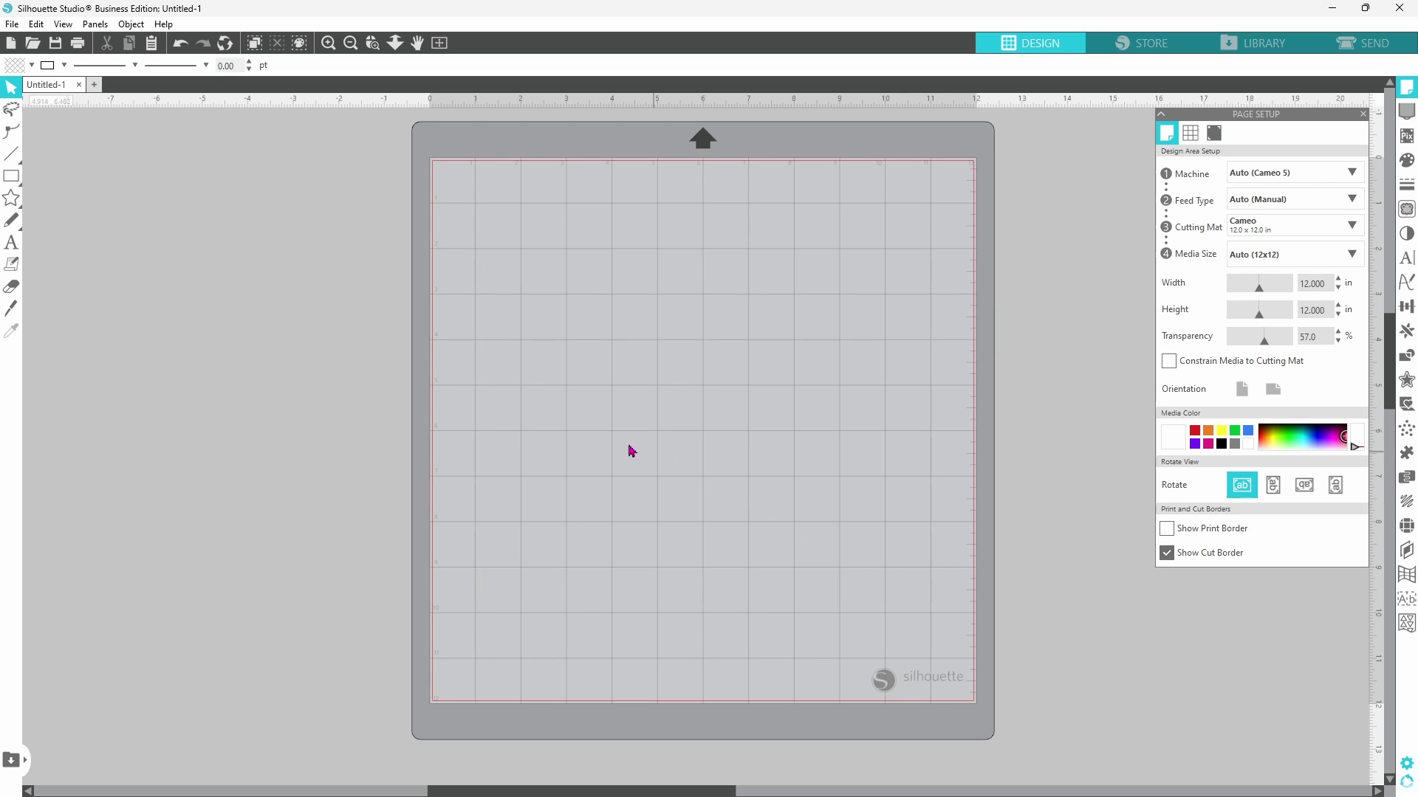
- Draw a large rectangle, then a smaller 4.346 x 4.557 in rectangle with the Rectangle tool
left_click(11, 176)
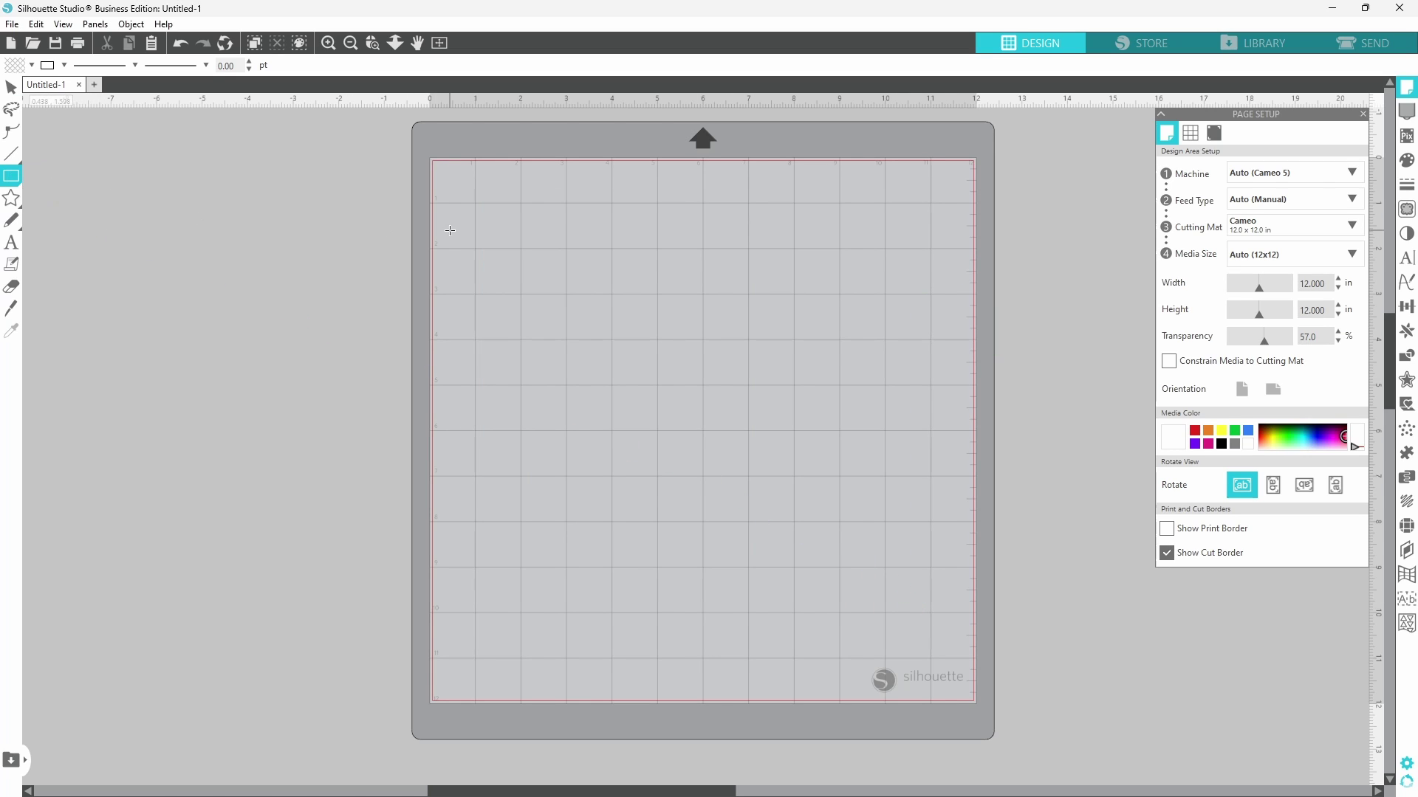
mouse_move(498, 227)
left_mouse_down()
mouse_move(759, 430)
mouse_move(887, 487)
left_mouse_up()
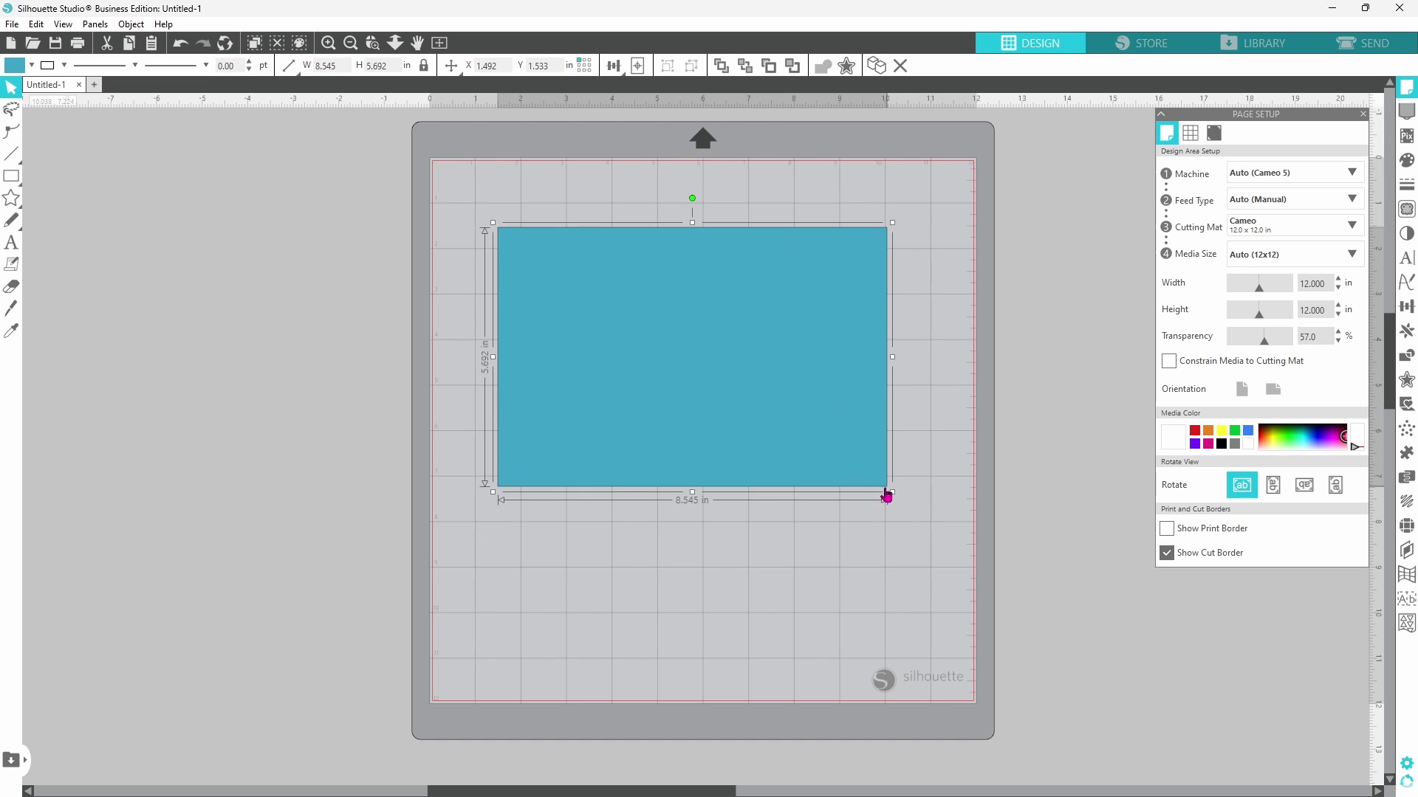
left_click(810, 554)
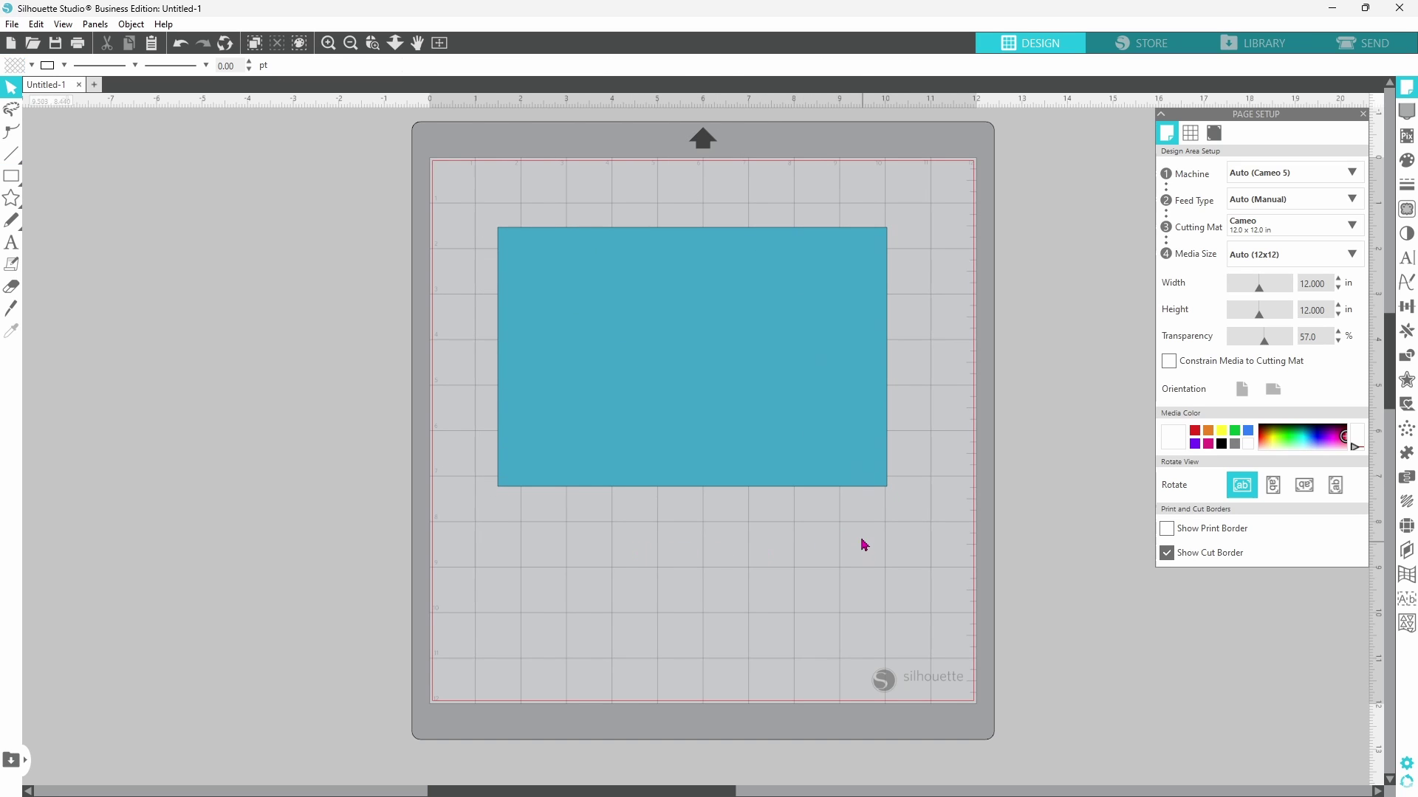
left_click(775, 395)
left_click(560, 548)
mouse_move(15, 182)
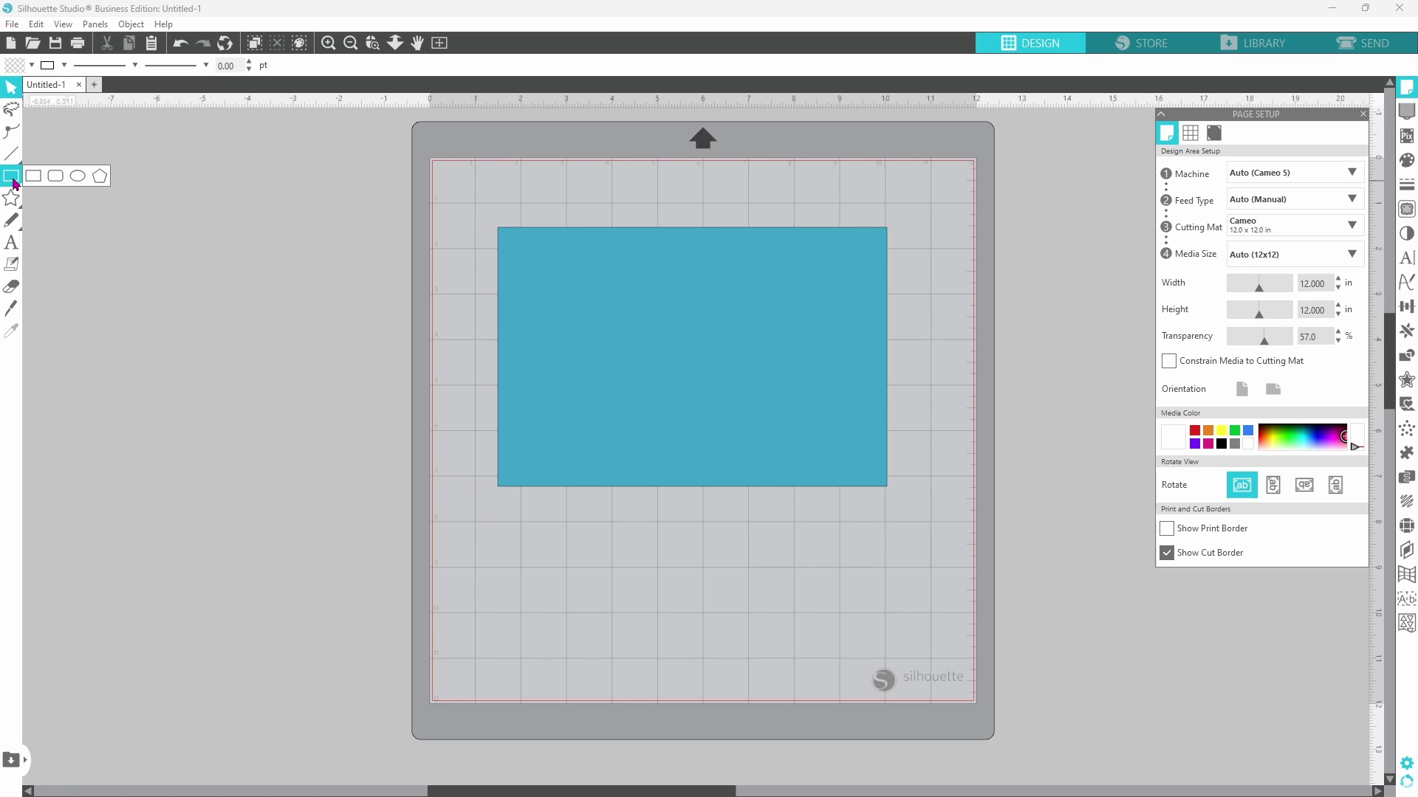
left_click(33, 177)
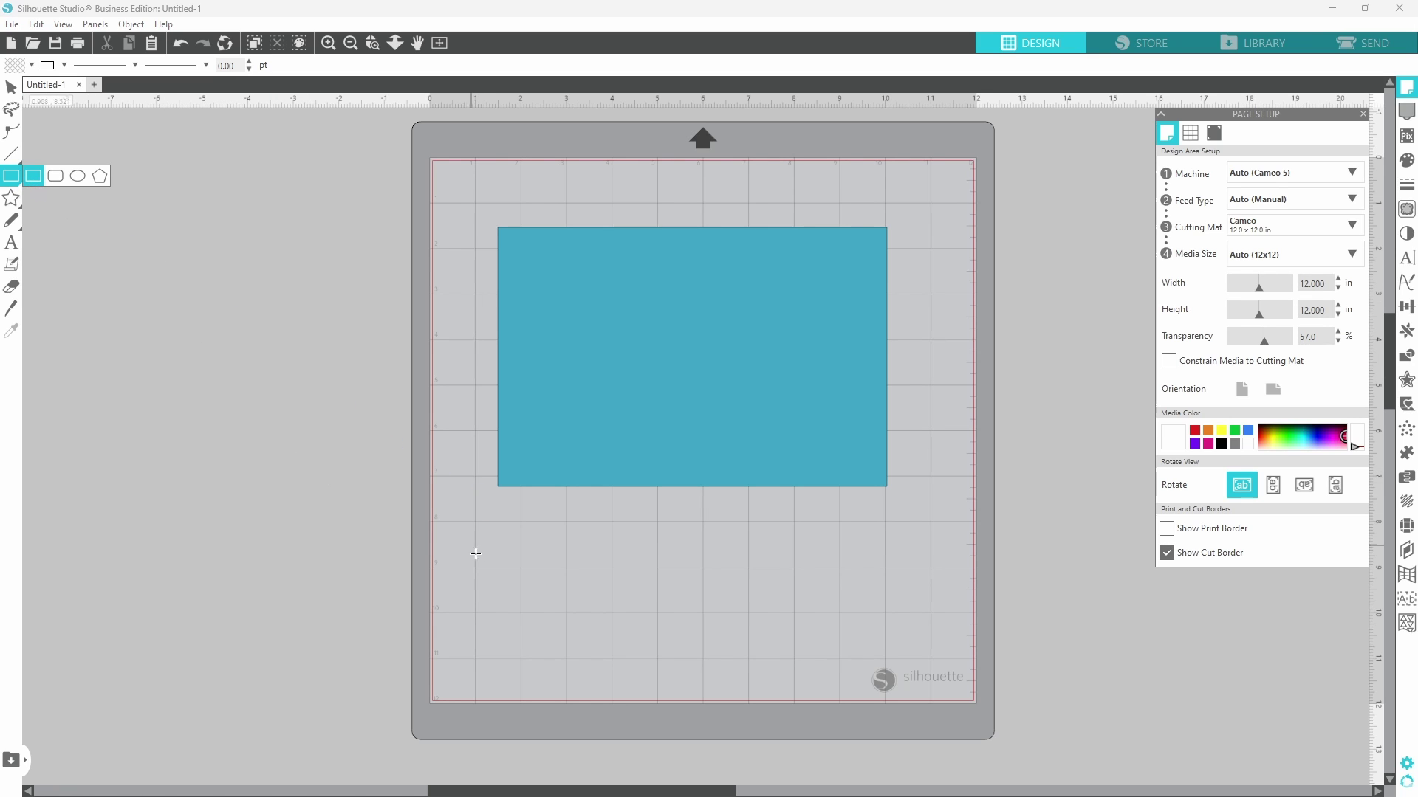
left_click_drag(520, 530, 887, 701)
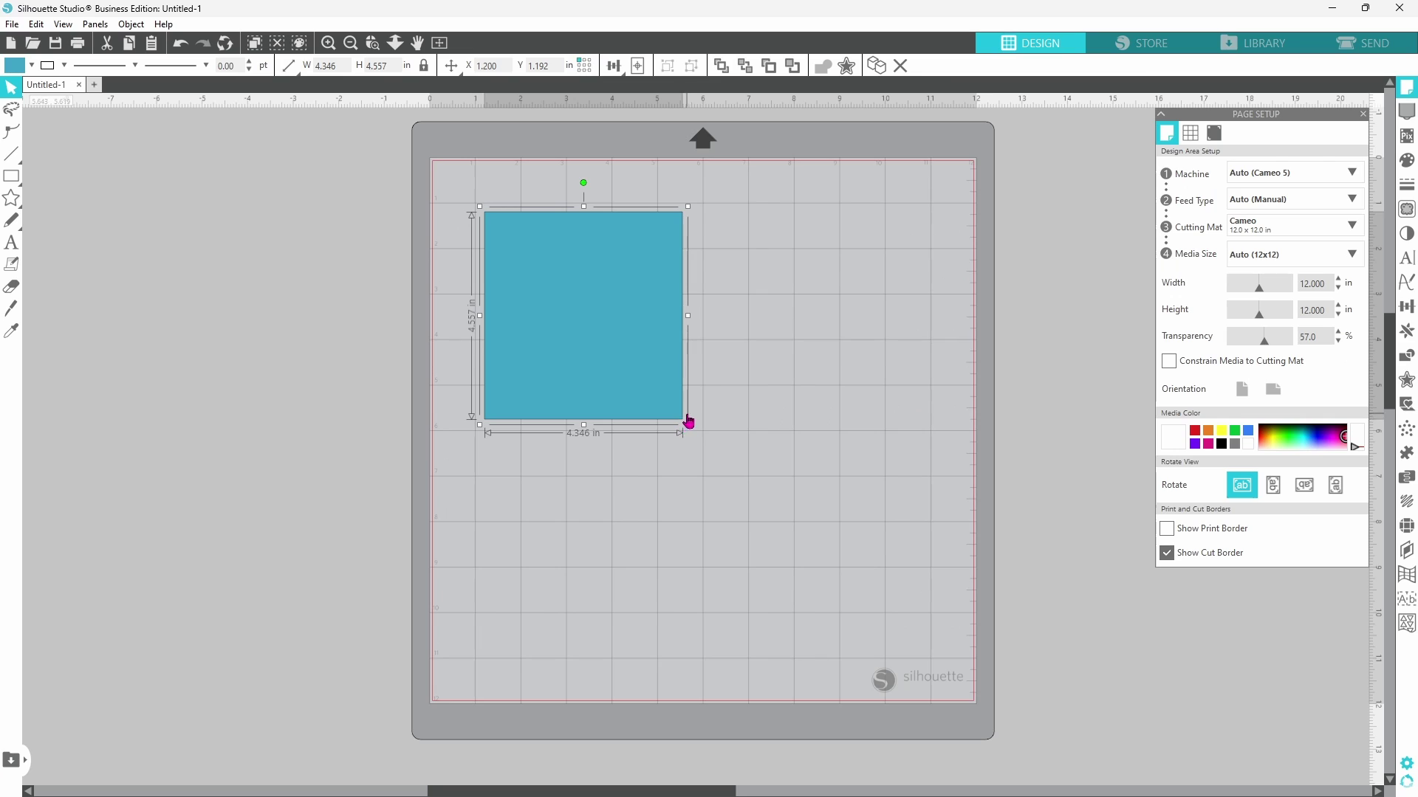
- In the Grid settings, disable Smart Snapping and Snap to Guides, and enable Snap to Grid
left_click(1190, 133)
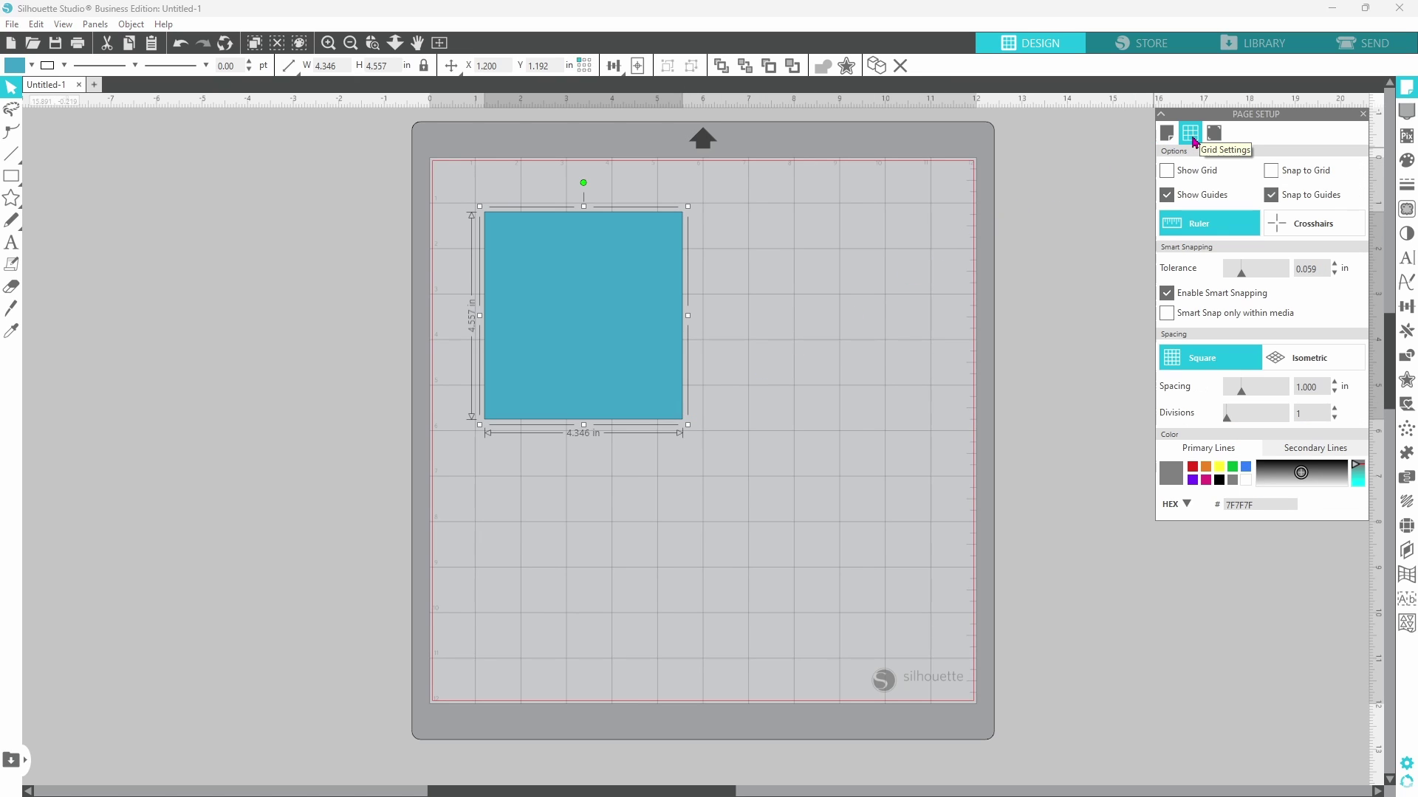
left_click(1264, 294)
left_click(1292, 196)
left_click(1275, 176)
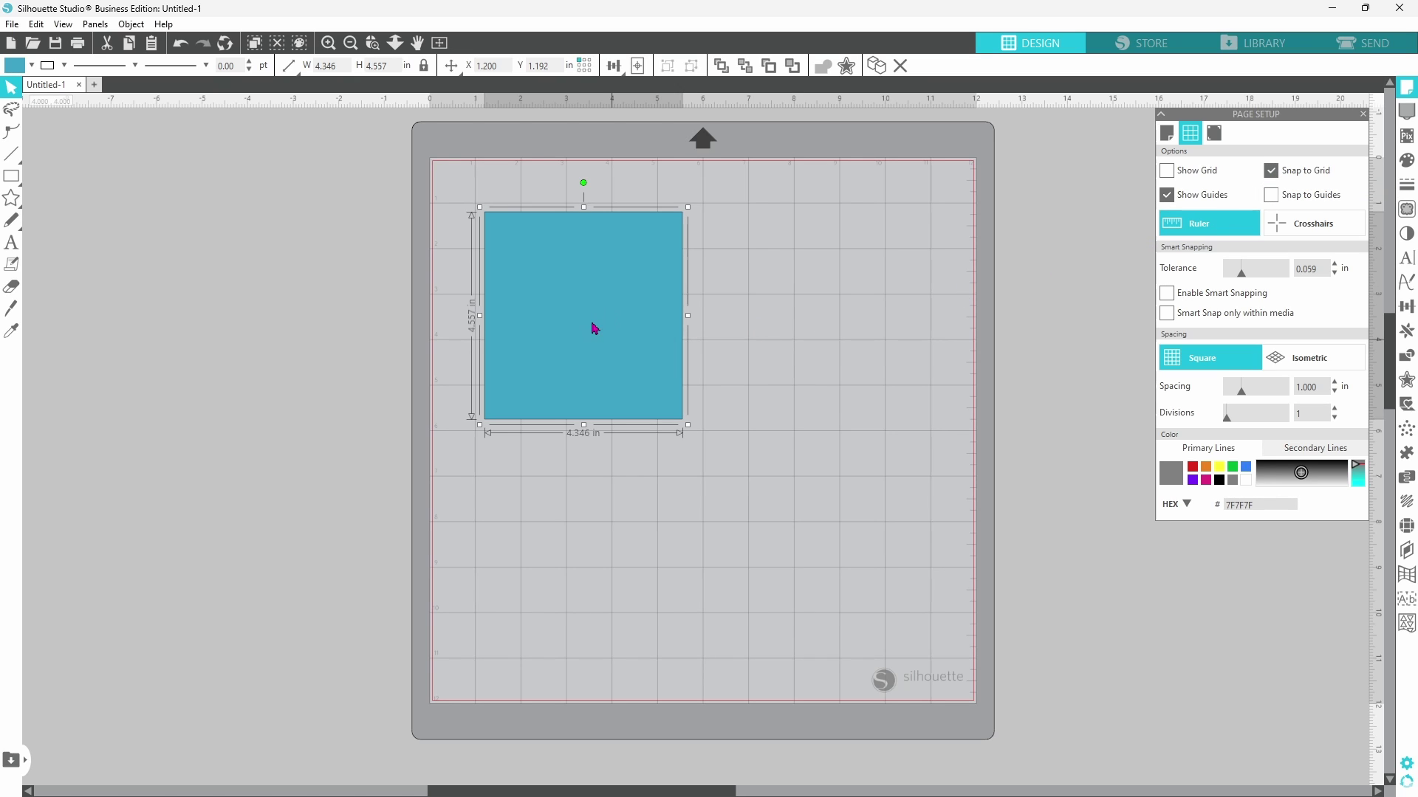
- Drag the rectangle with and without grid snapping, toggling Snap to Grid off and back on
left_click_drag(626, 340, 717, 385)
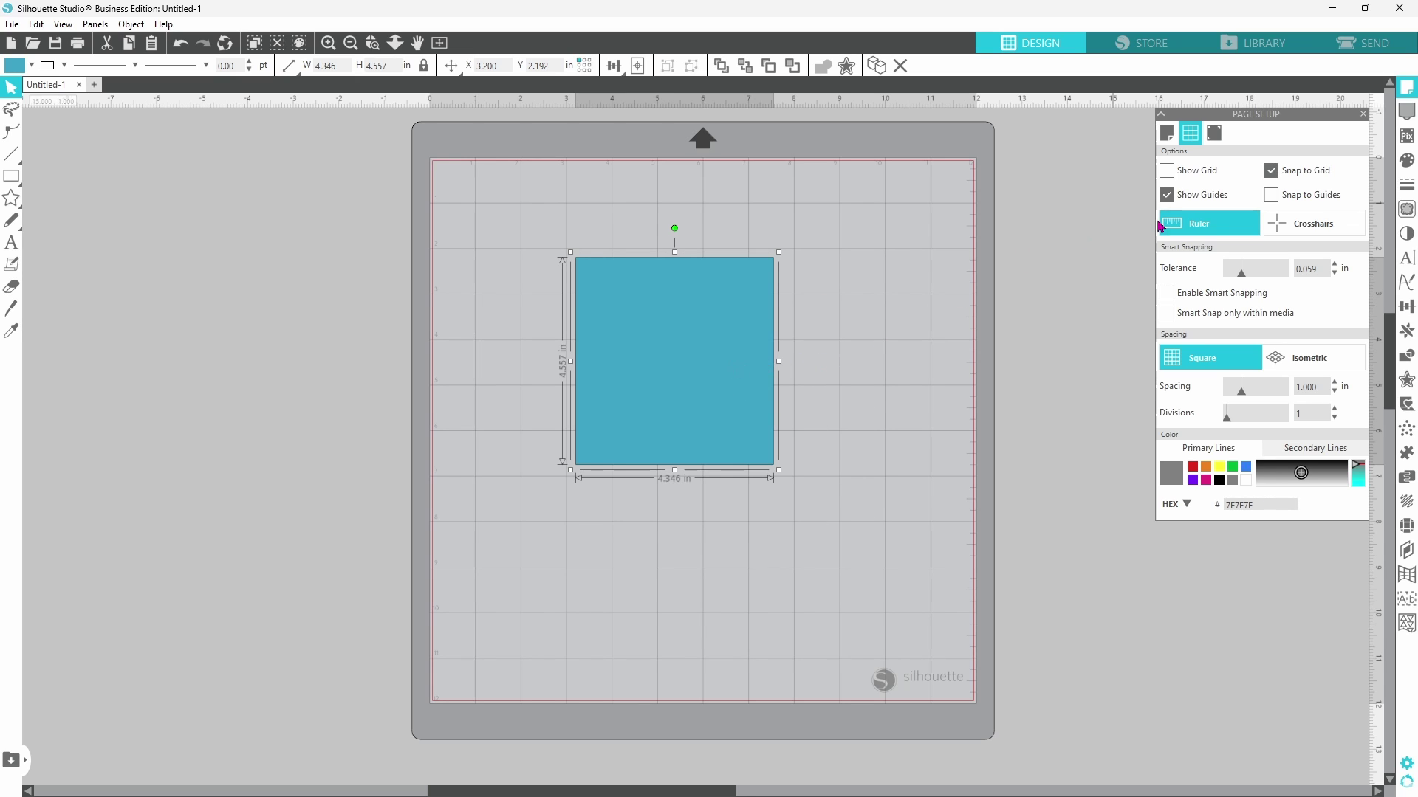
left_click(1271, 170)
left_click_drag(704, 358, 810, 423)
left_click(1271, 171)
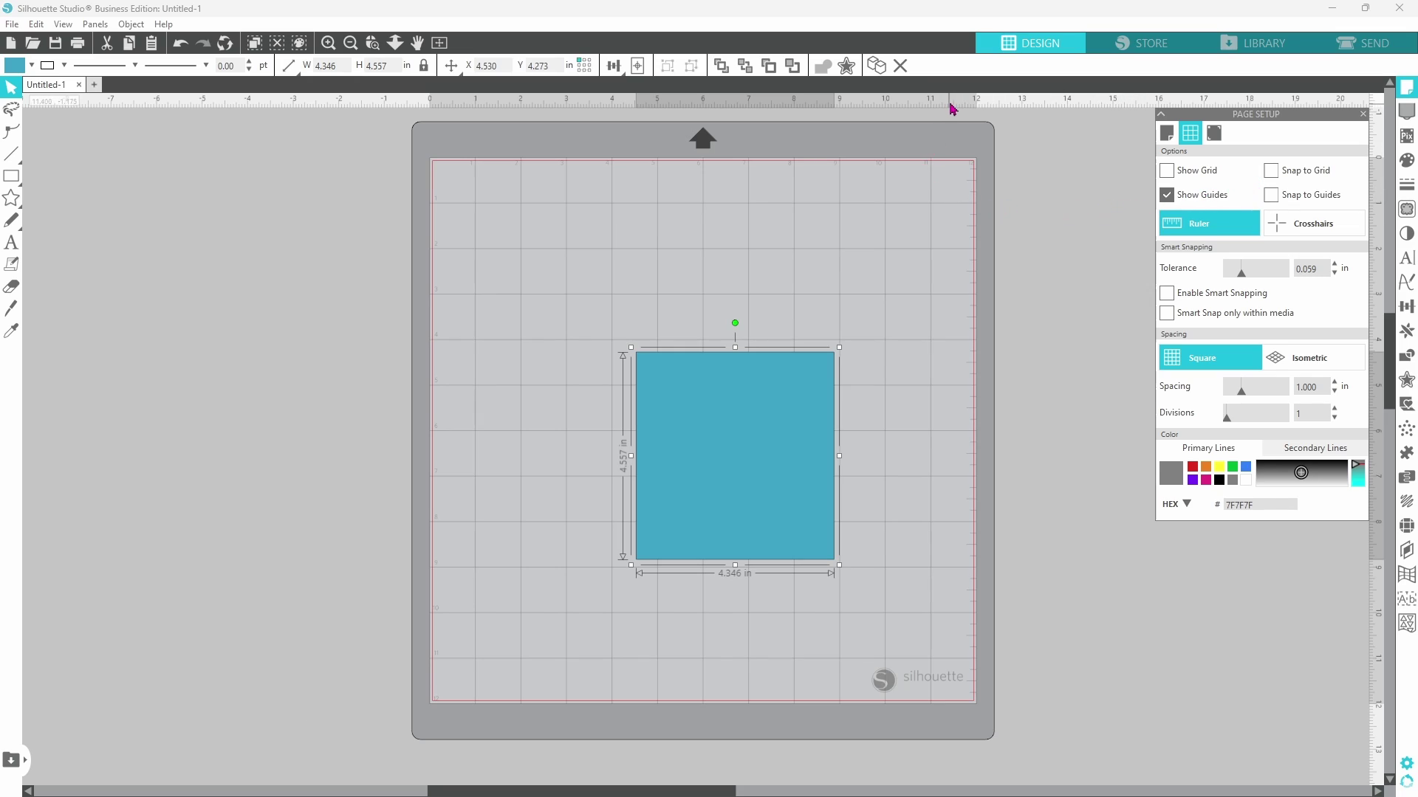
- Drag one horizontal and two vertical guides out of the rulers onto the mat
left_click_drag(950, 108, 951, 322)
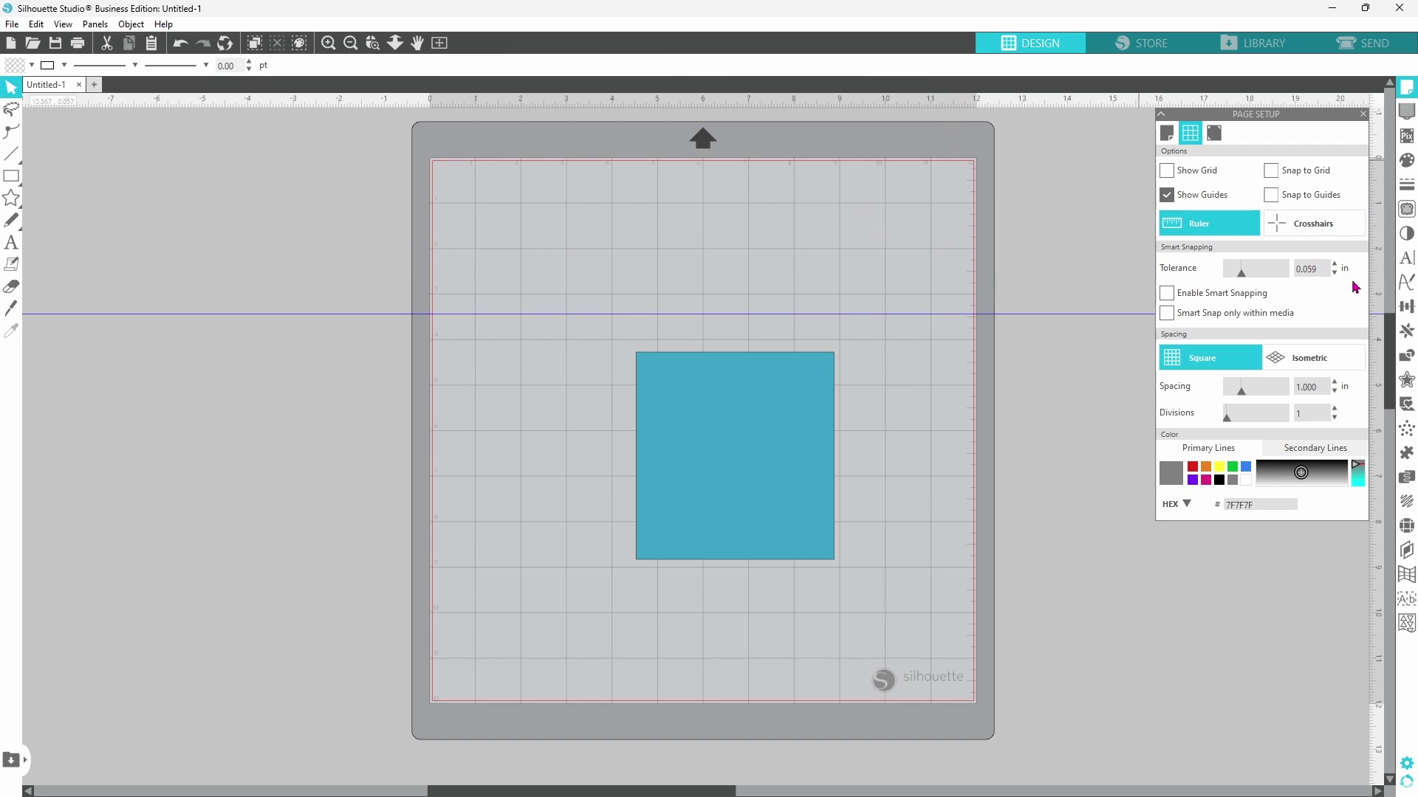
left_click_drag(1377, 293, 872, 281)
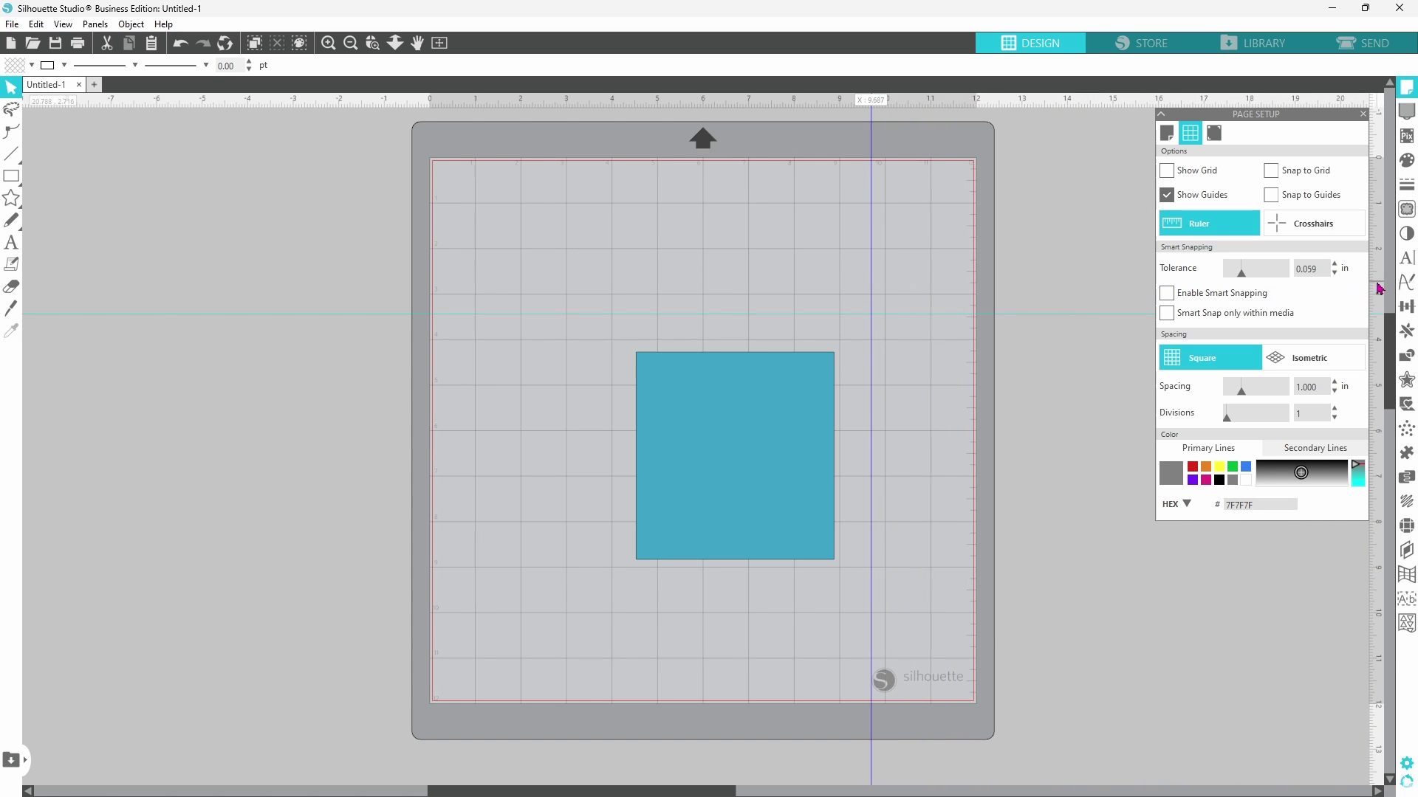
left_click_drag(1379, 288, 570, 293)
left_click_drag(836, 105, 795, 609)
- Delete all guides and add a single horizontal guide just above the rectangle
right_click(1002, 608)
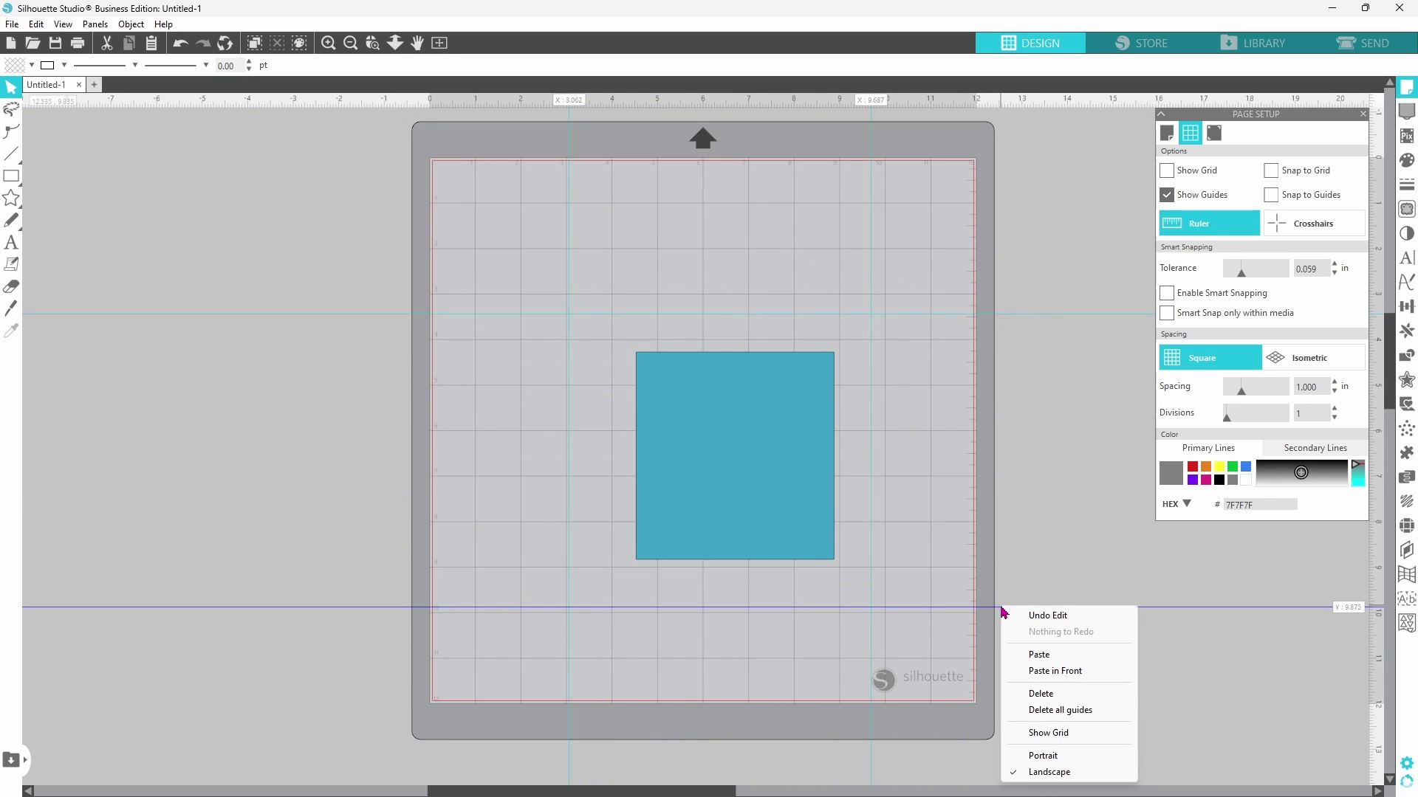
left_click(1038, 710)
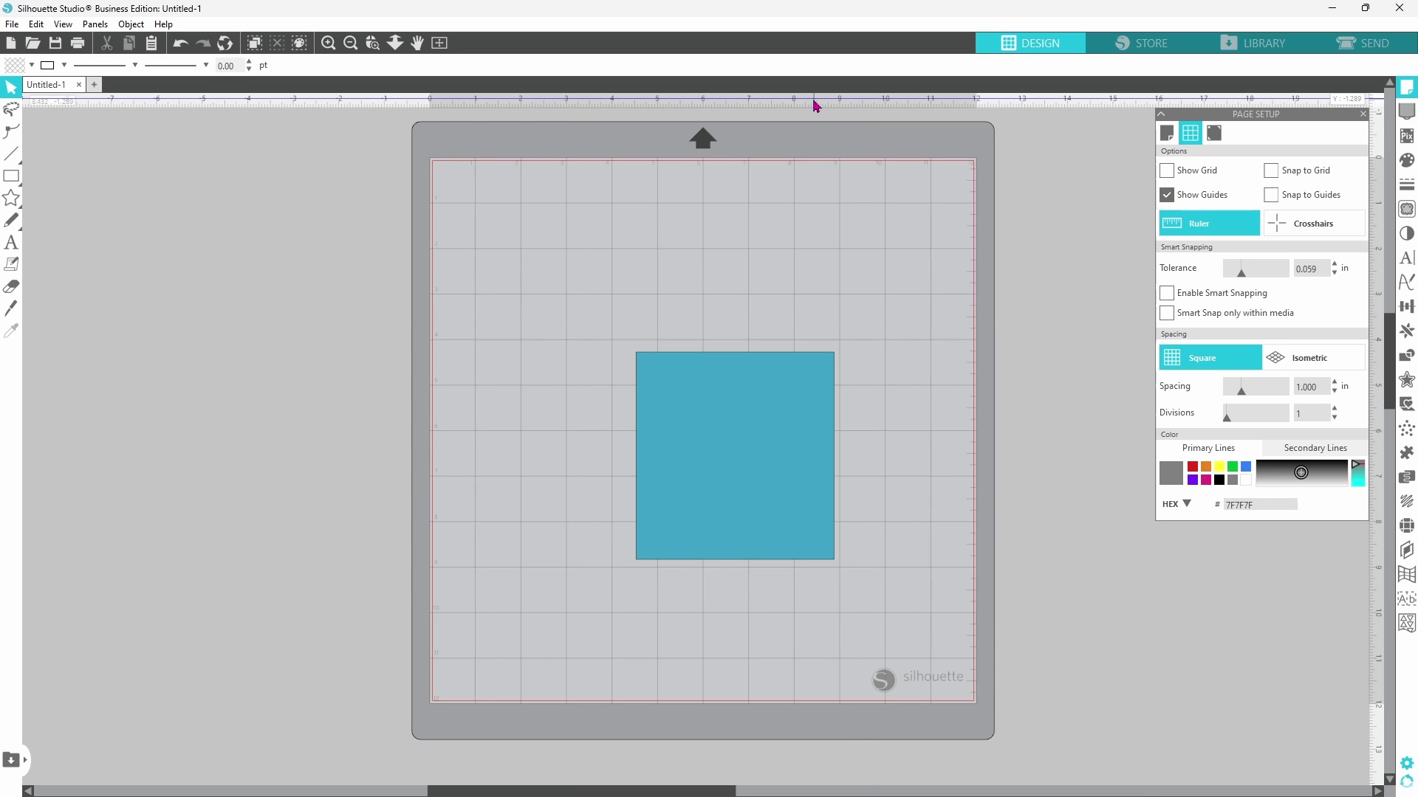
left_click_drag(813, 102, 830, 328)
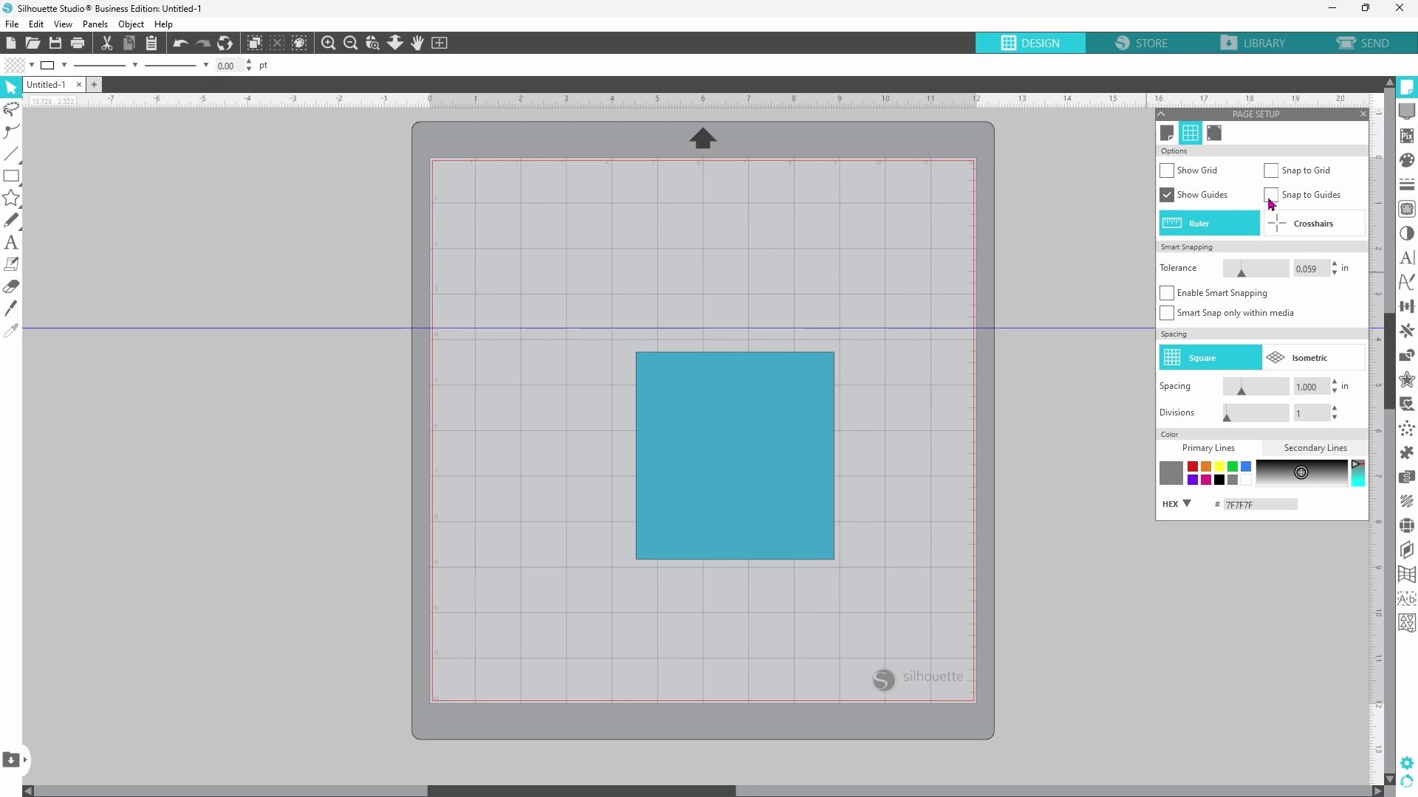
- Enable Snap to Guides, snap the blue square up to the guide, then delete it
left_click(1272, 200)
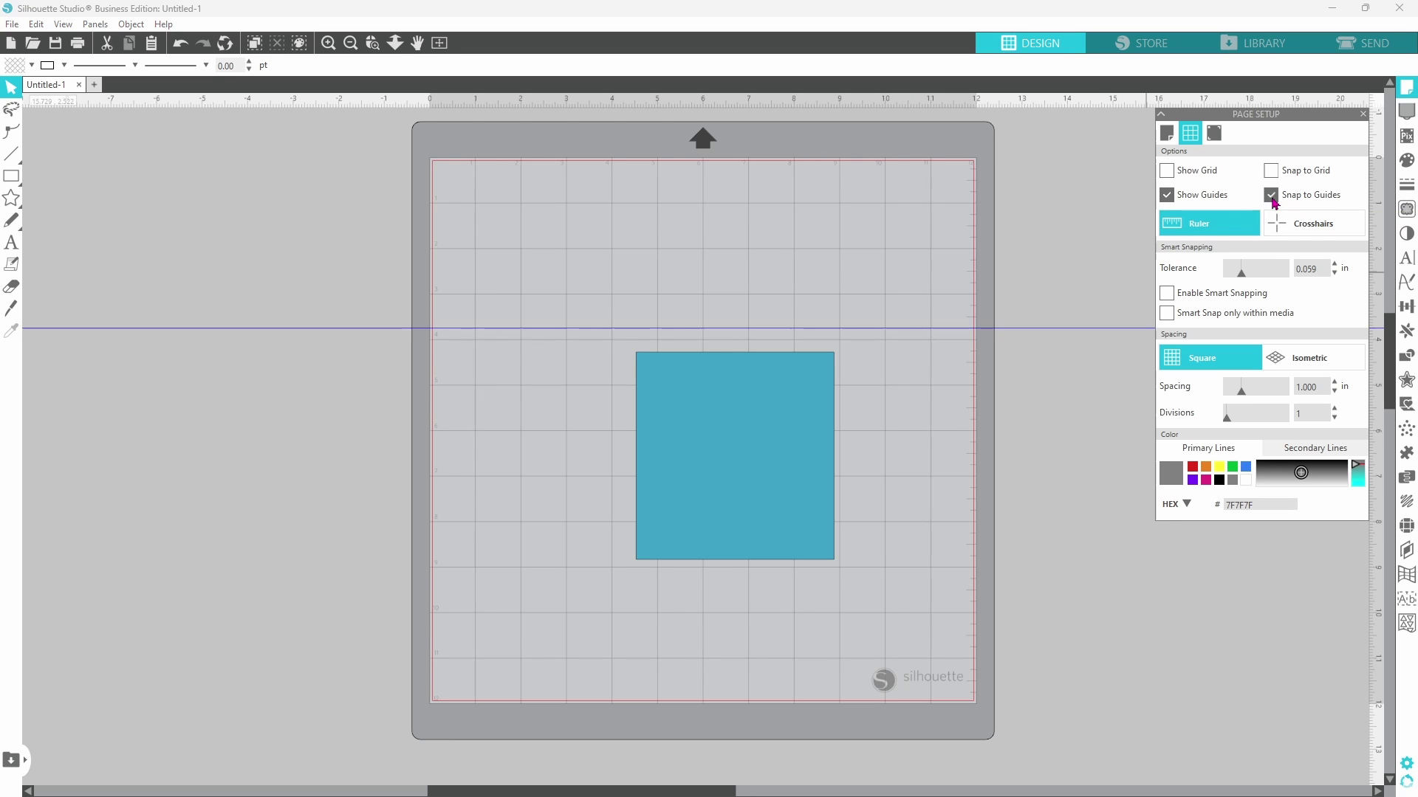
left_click(773, 419)
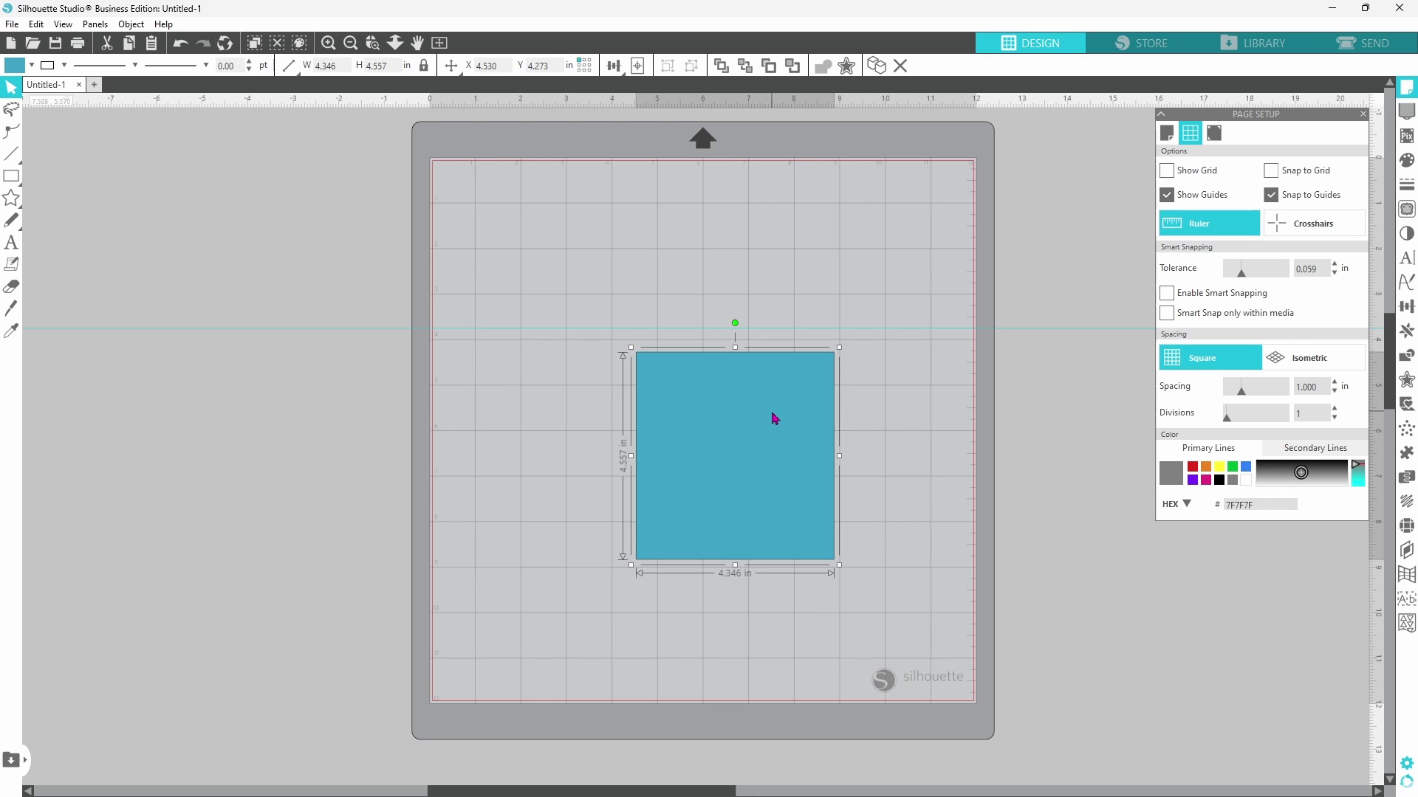
left_click_drag(773, 418, 756, 390)
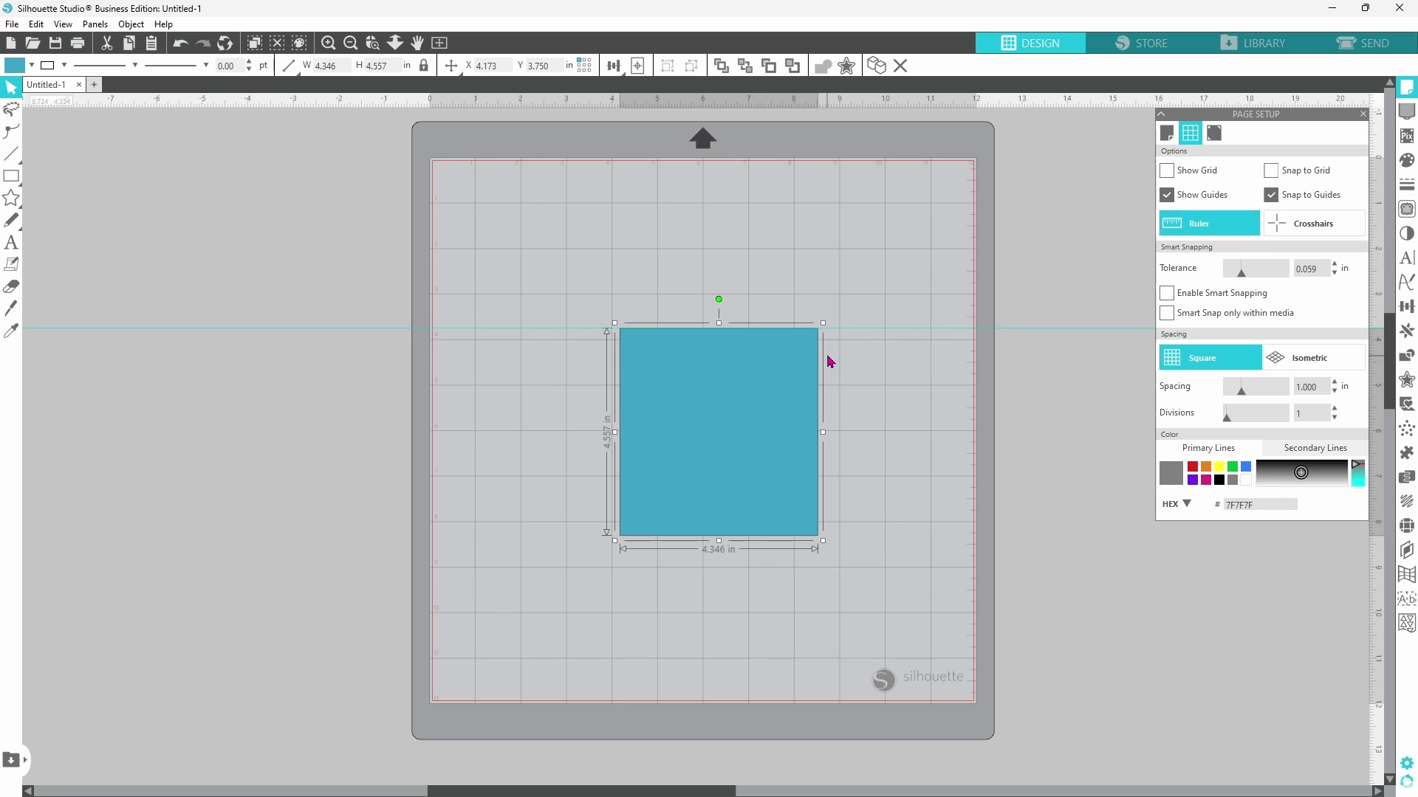
left_click(826, 350)
key("Delete")
- Draw two small rectangles side by side in the middle of the mat
left_click(1270, 194)
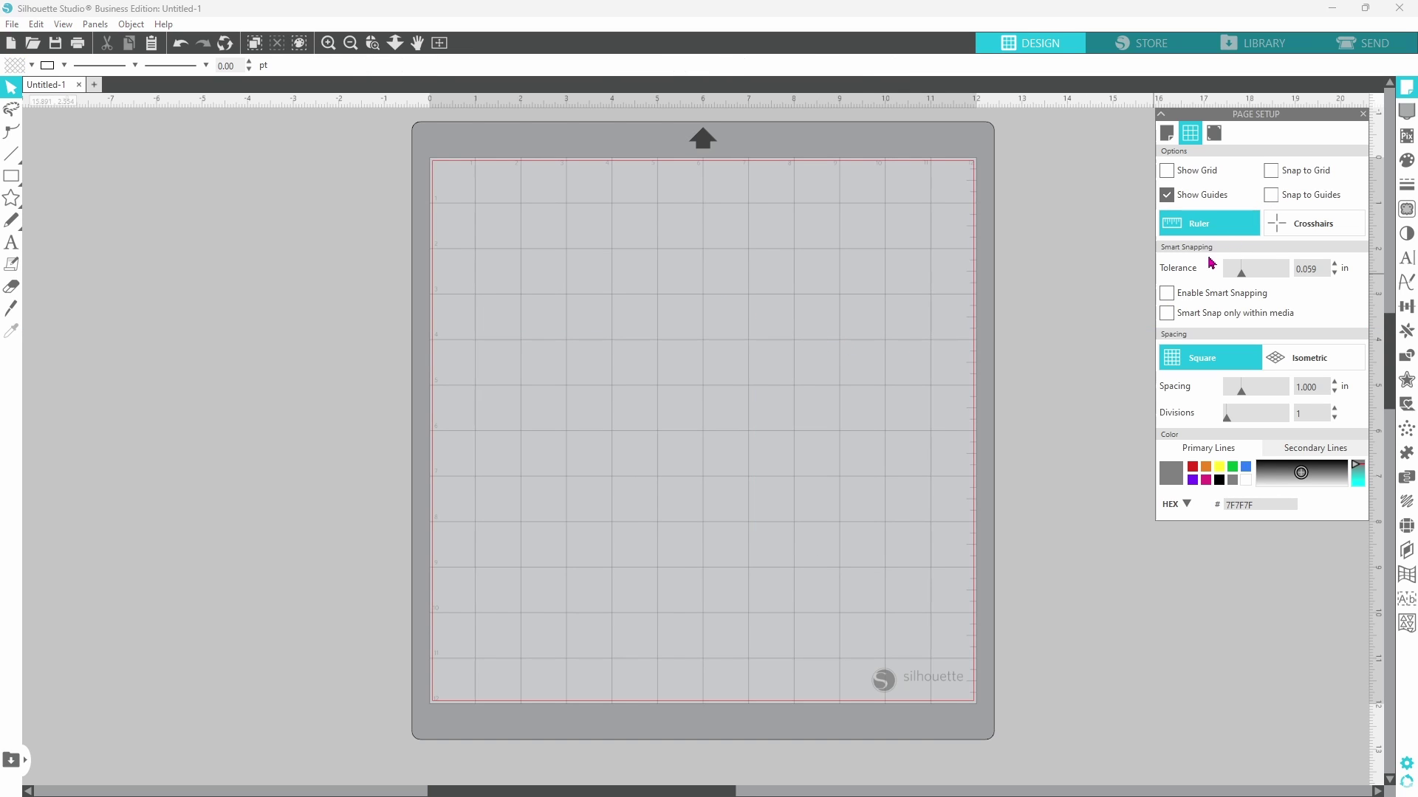
left_click(9, 182)
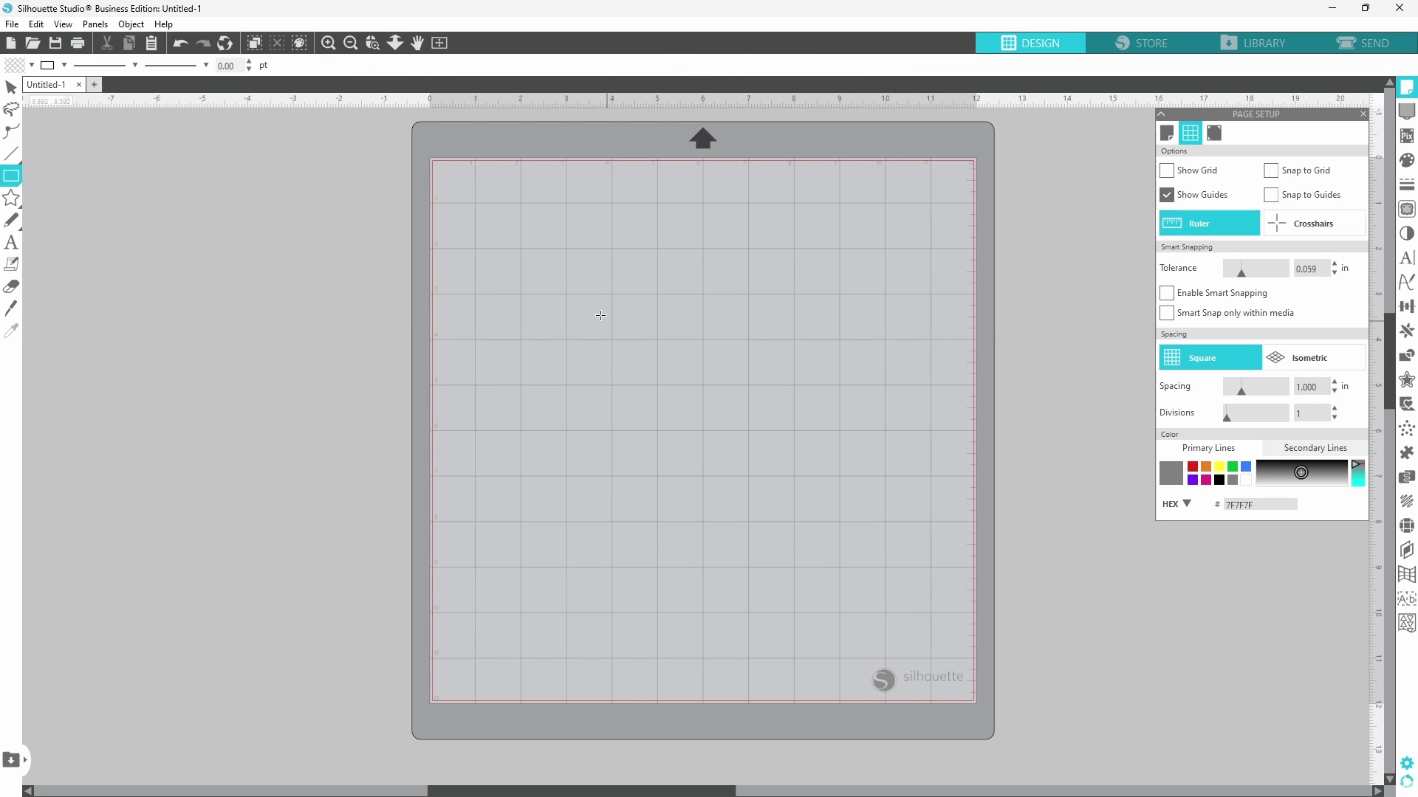
left_click_drag(594, 298, 701, 415)
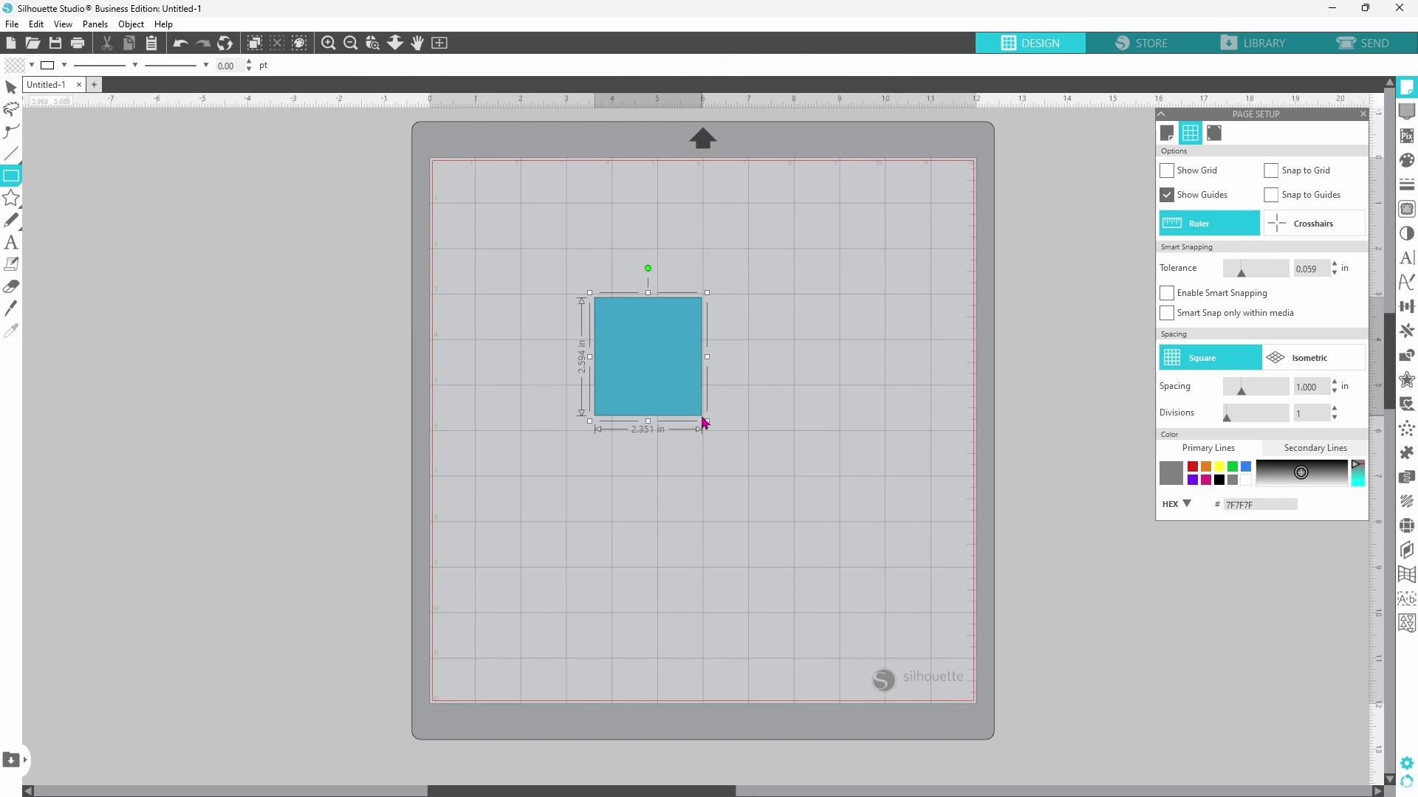
left_click(10, 176)
left_click_drag(717, 298, 826, 413)
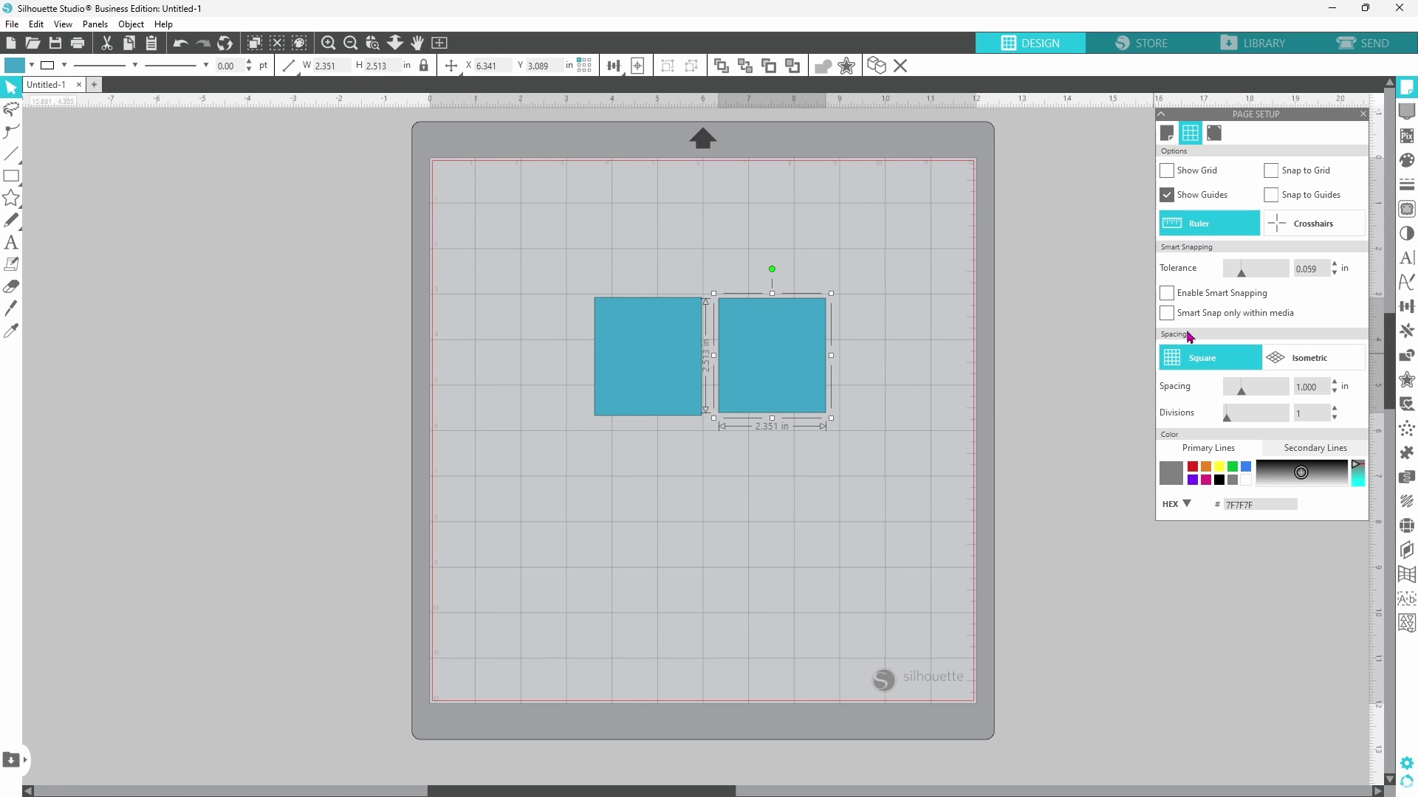
- Enable Smart Snapping and snap the second rectangle directly below the first
left_click(1167, 295)
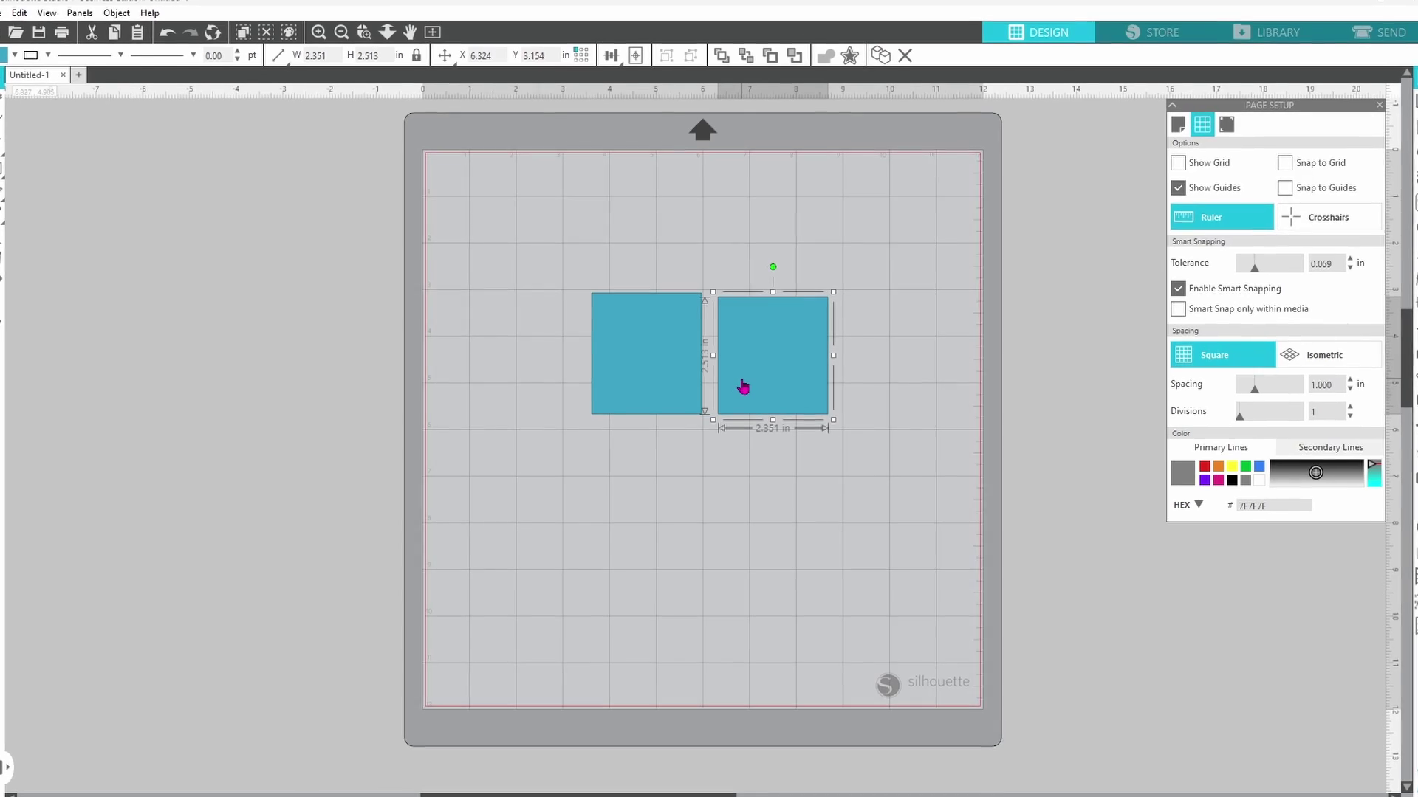
left_click_drag(743, 386, 610, 474)
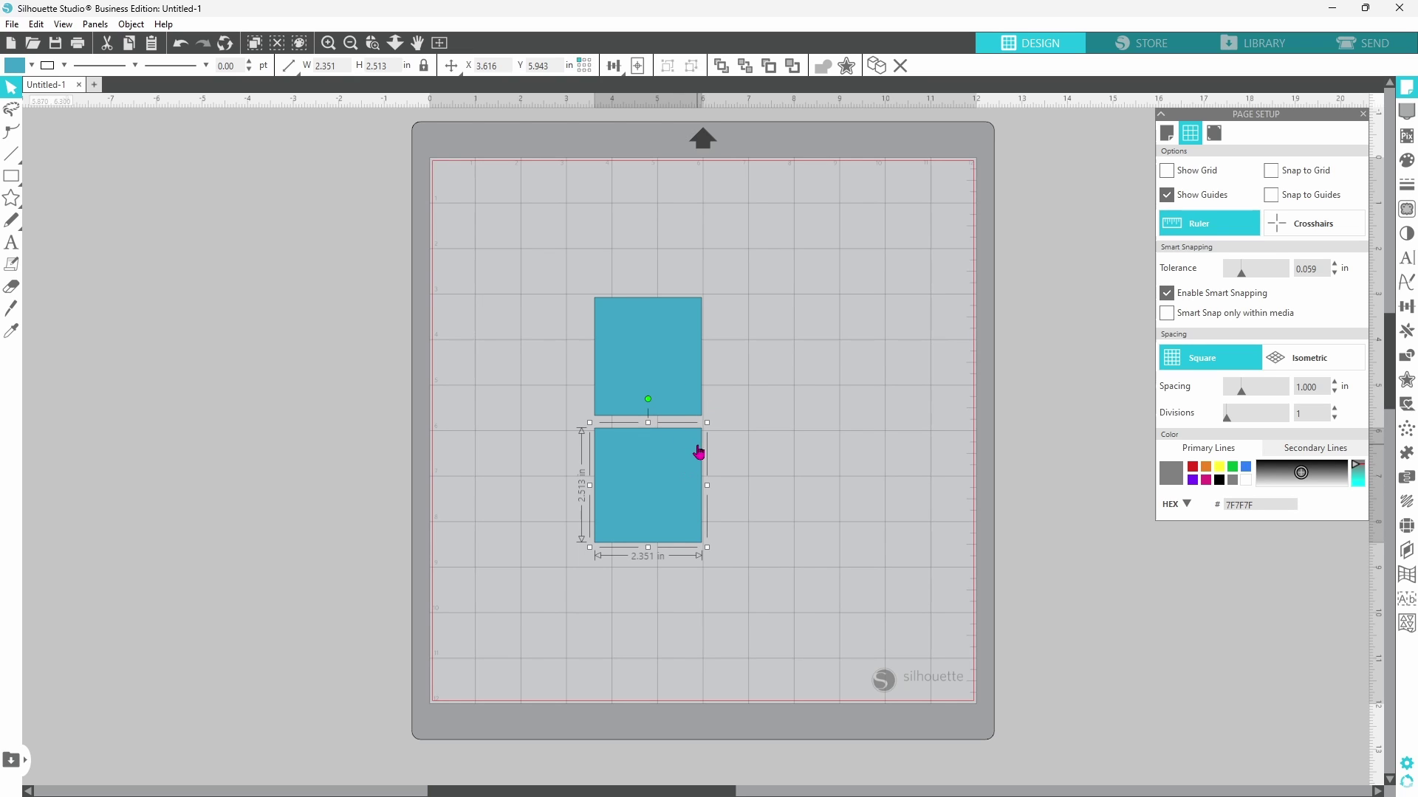
left_click(778, 452)
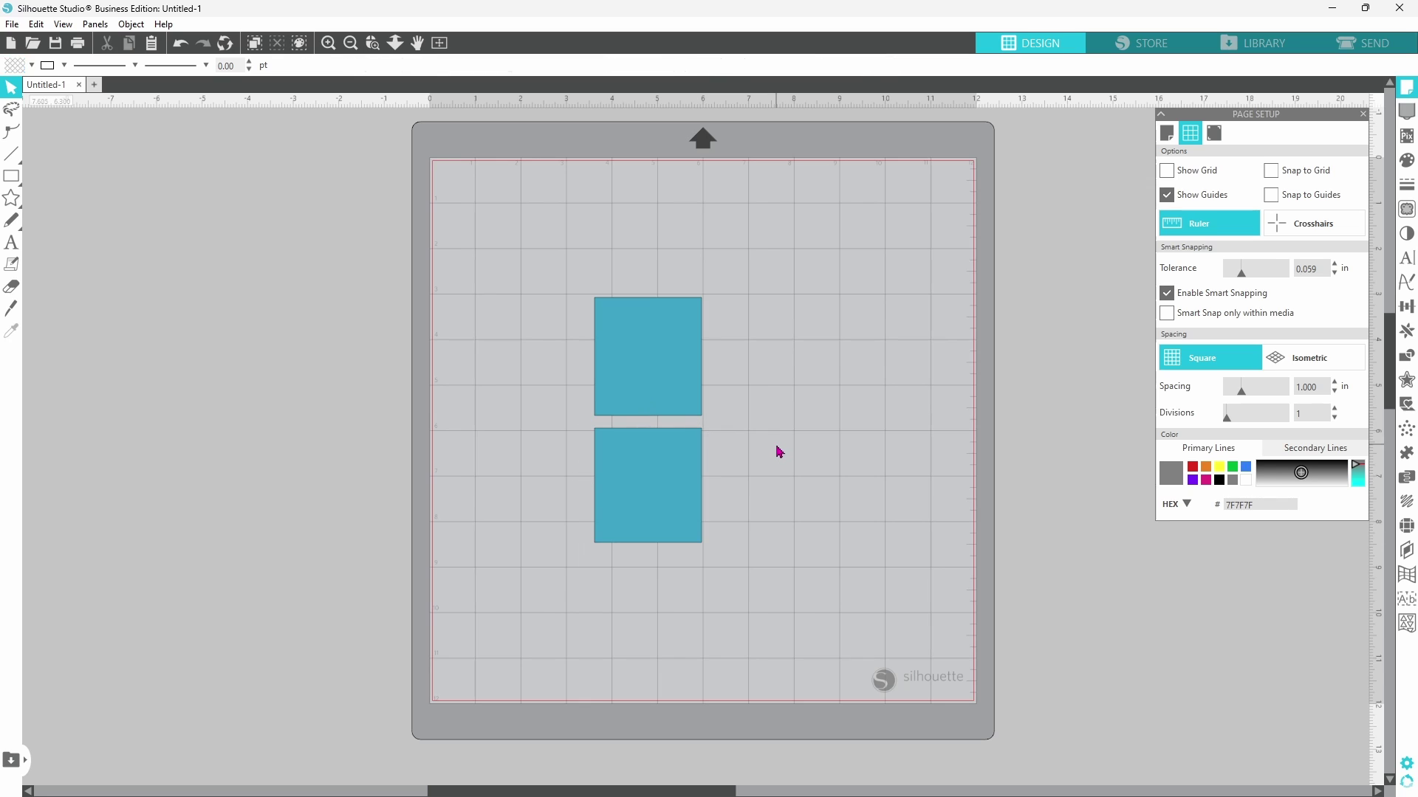
- Draw one large 8.189 x 7.119 in rectangle and show the Transform panel's Rotate options
mouse_move(496, 231)
left_mouse_down()
mouse_move(598, 357)
mouse_move(820, 541)
mouse_move(870, 555)
left_mouse_up()
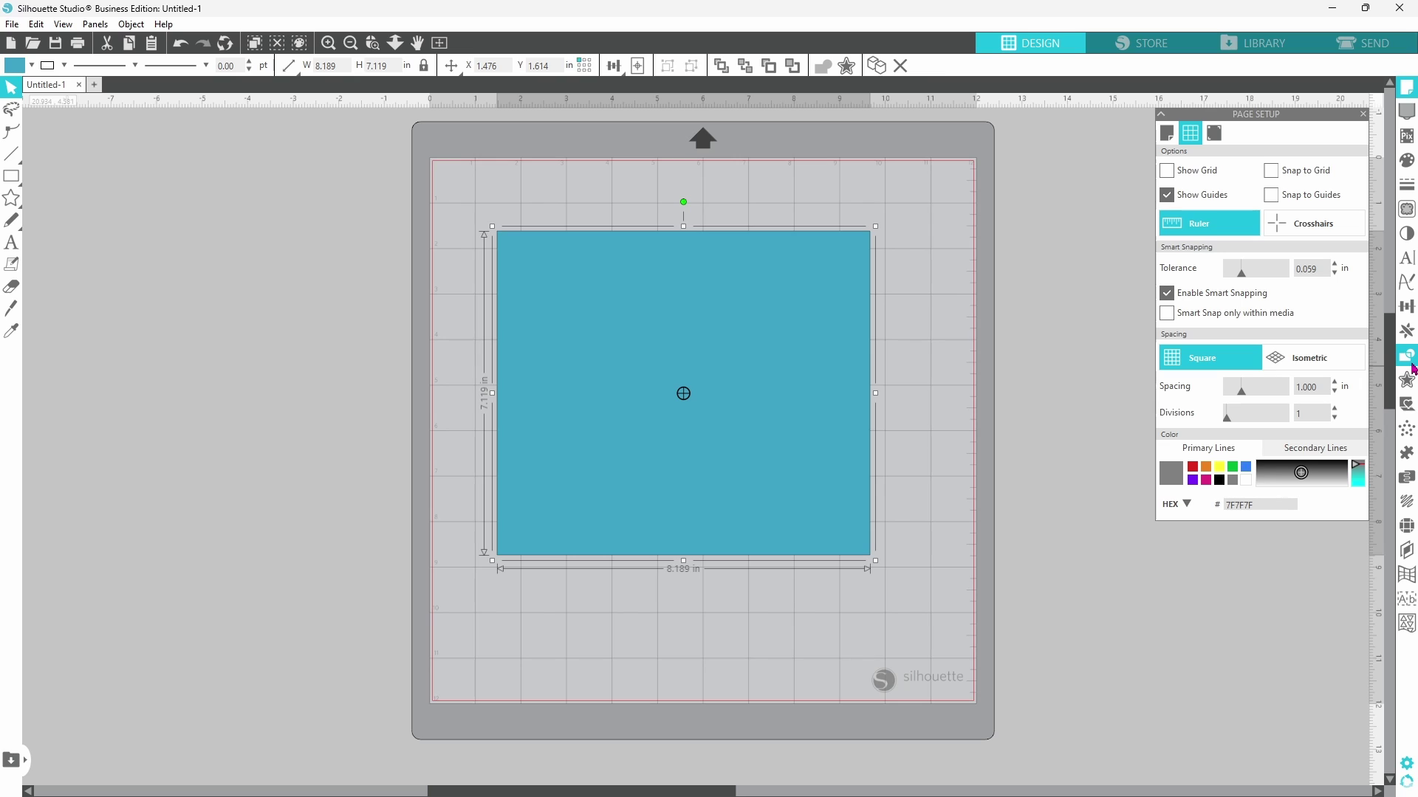
left_click(1410, 329)
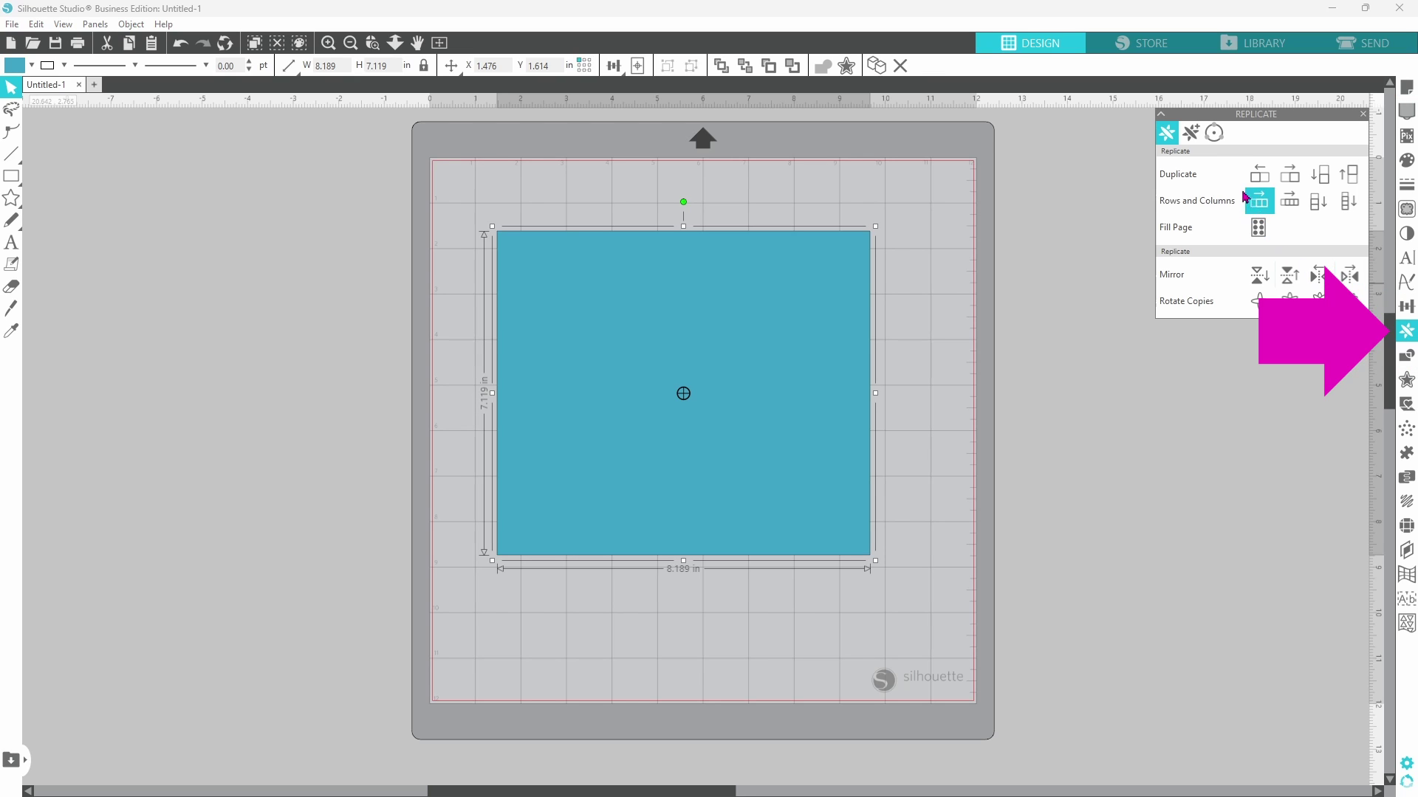
left_click(1215, 133)
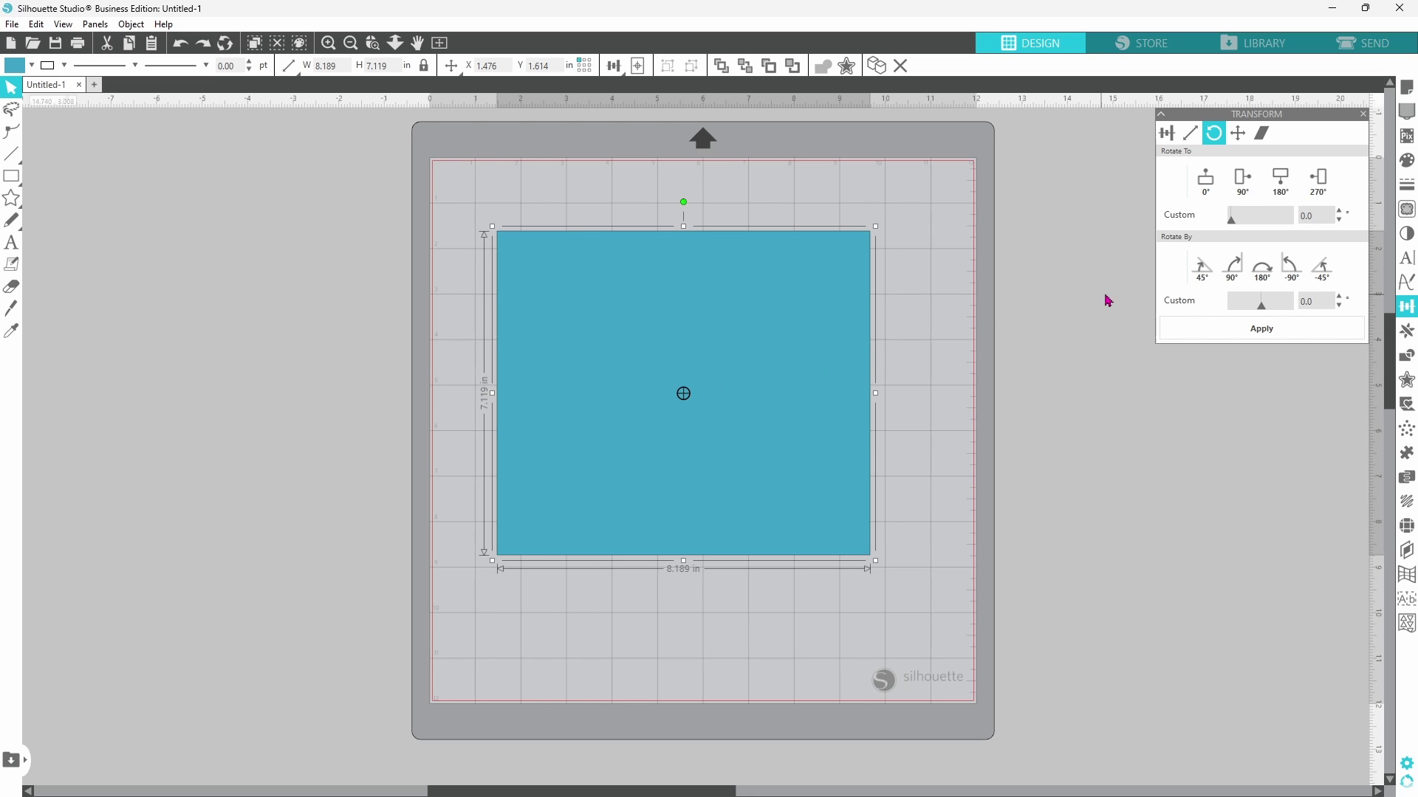
- Rotate the rectangle 45° about its centre, then about its bottom-right corner, undoing each turn
left_click(1201, 275)
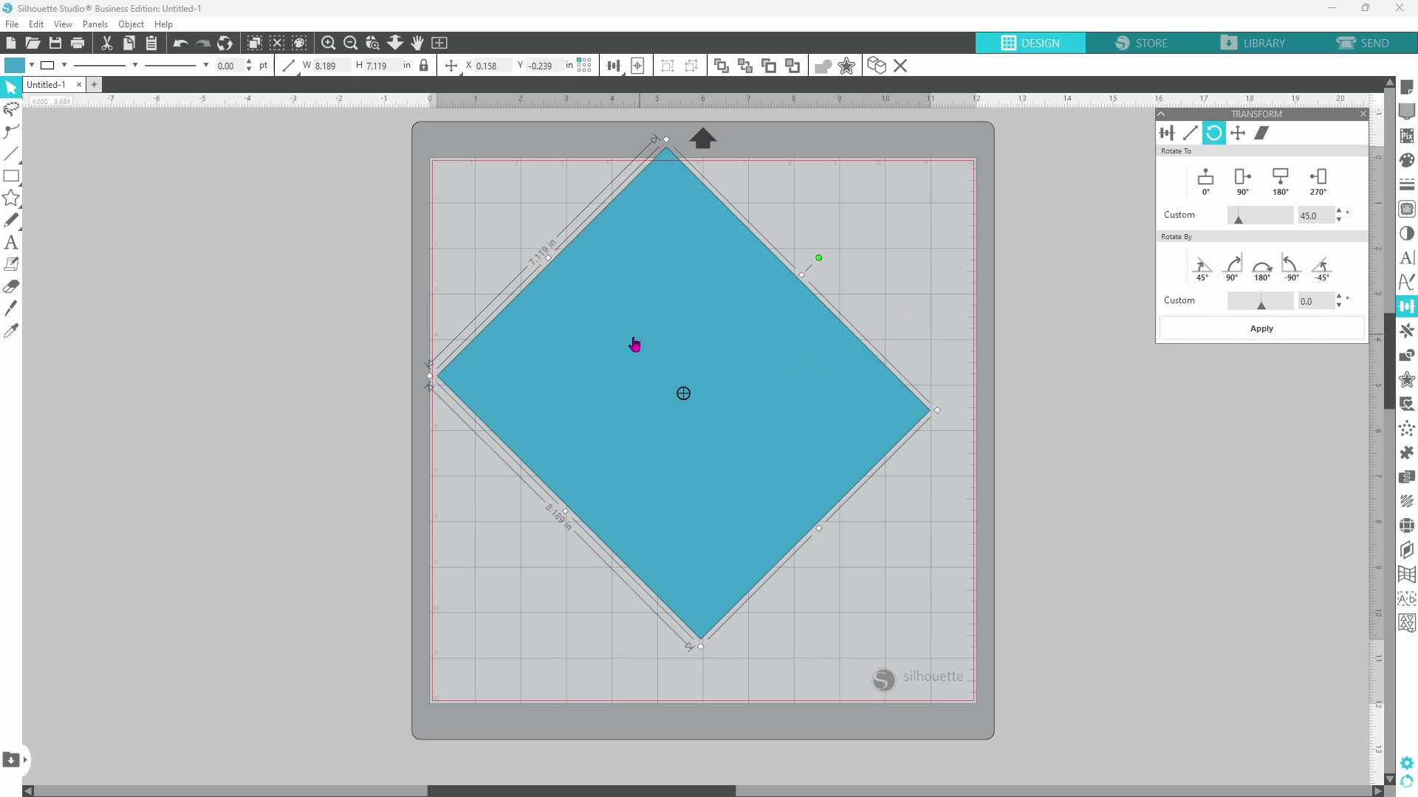
left_click(180, 42)
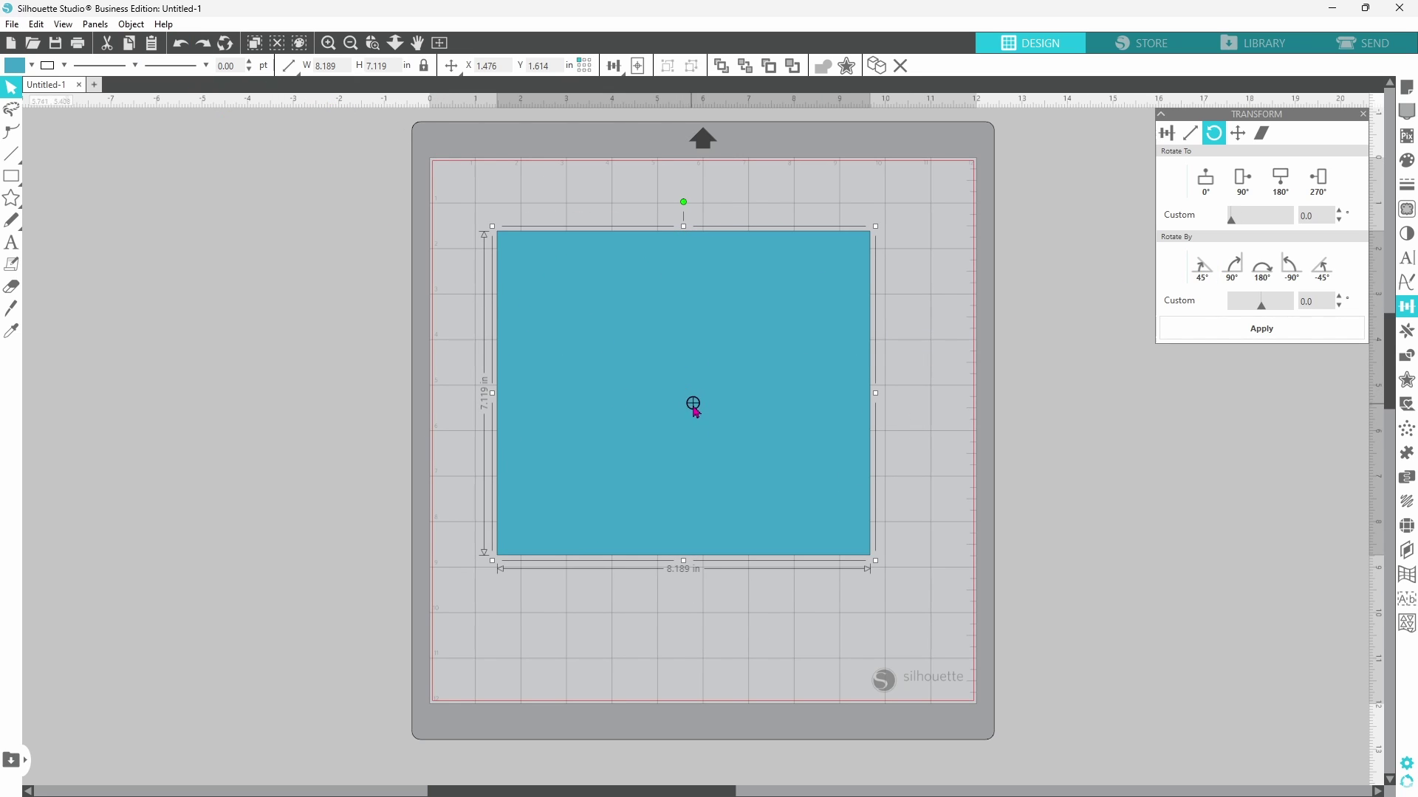
left_click_drag(737, 527, 862, 550)
left_click(1203, 275)
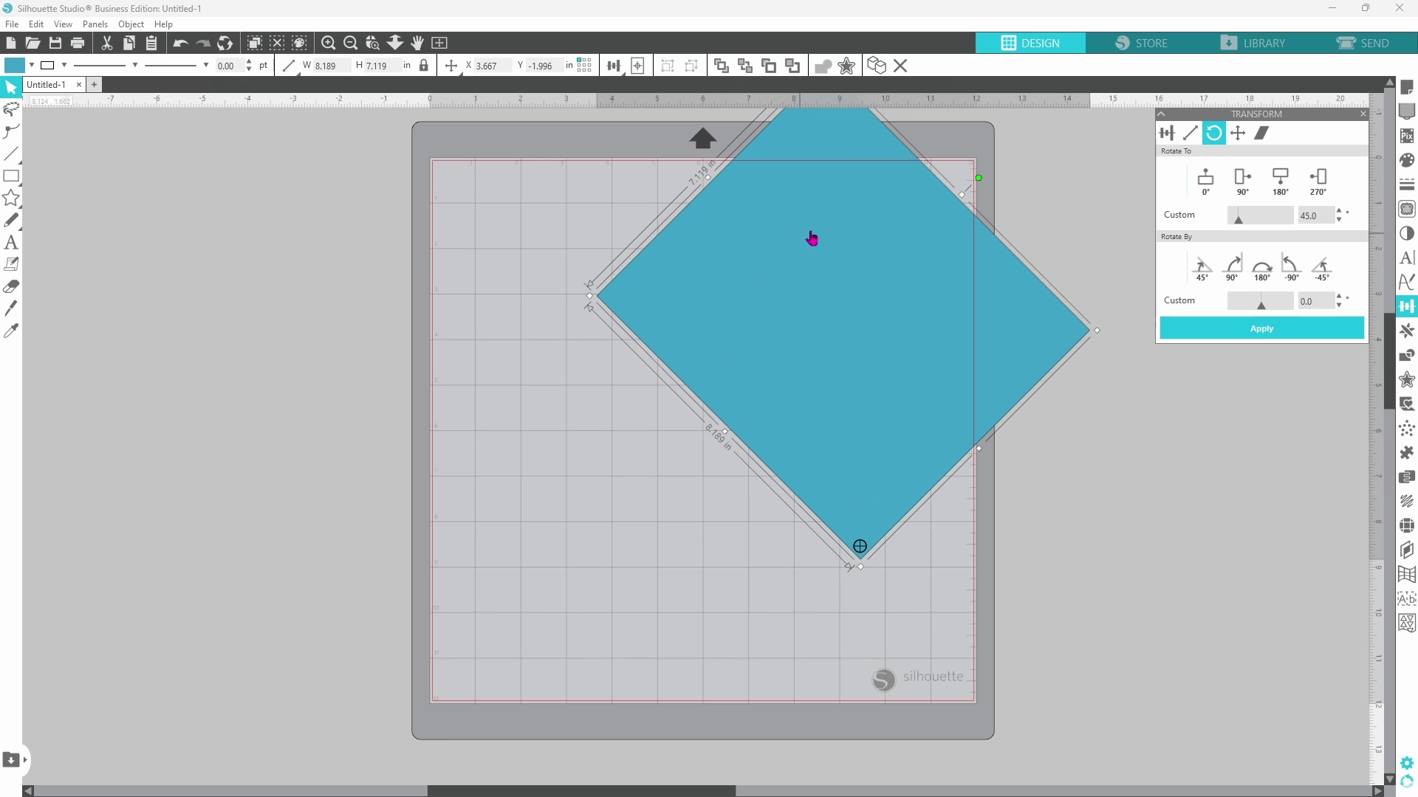
key("ctrl+z")
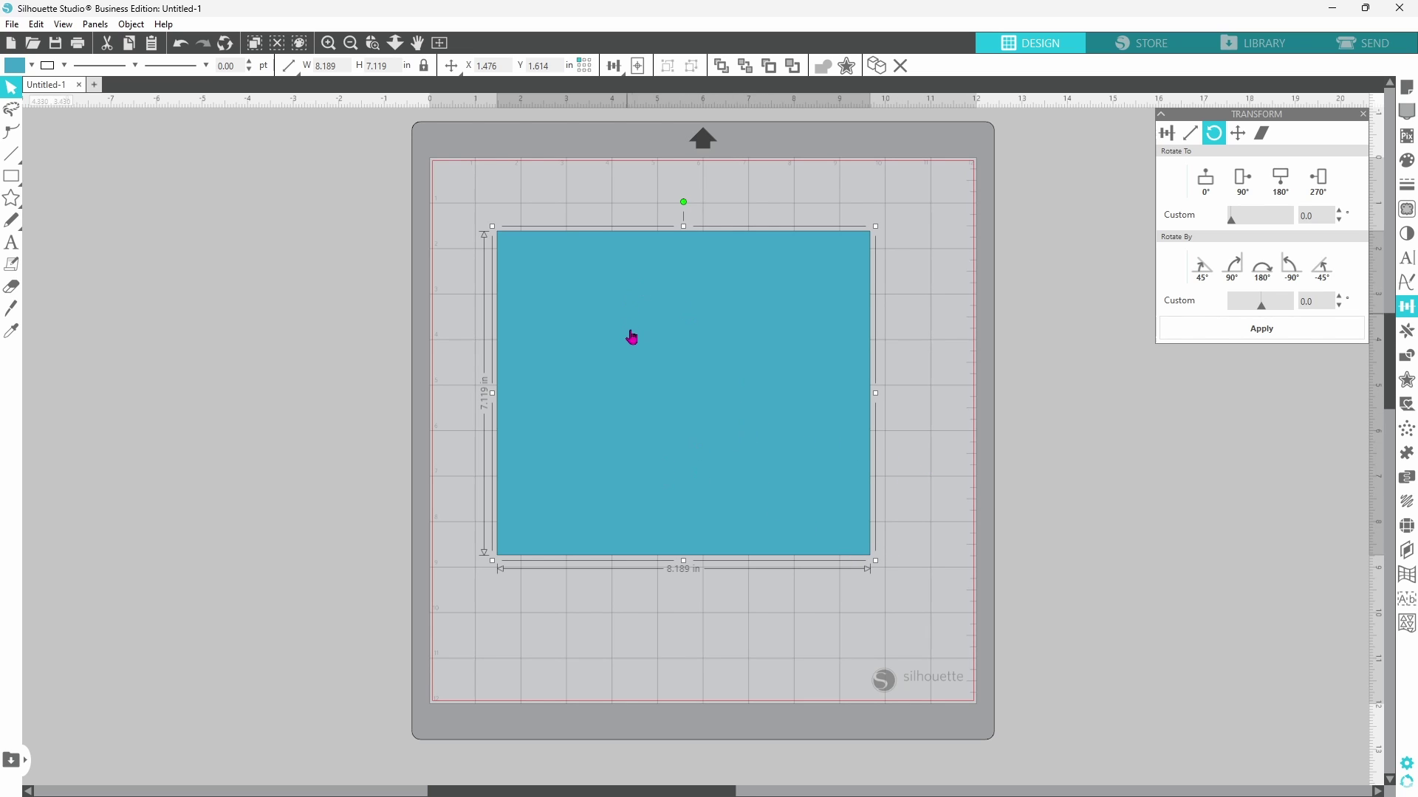
key("ctrl+k")
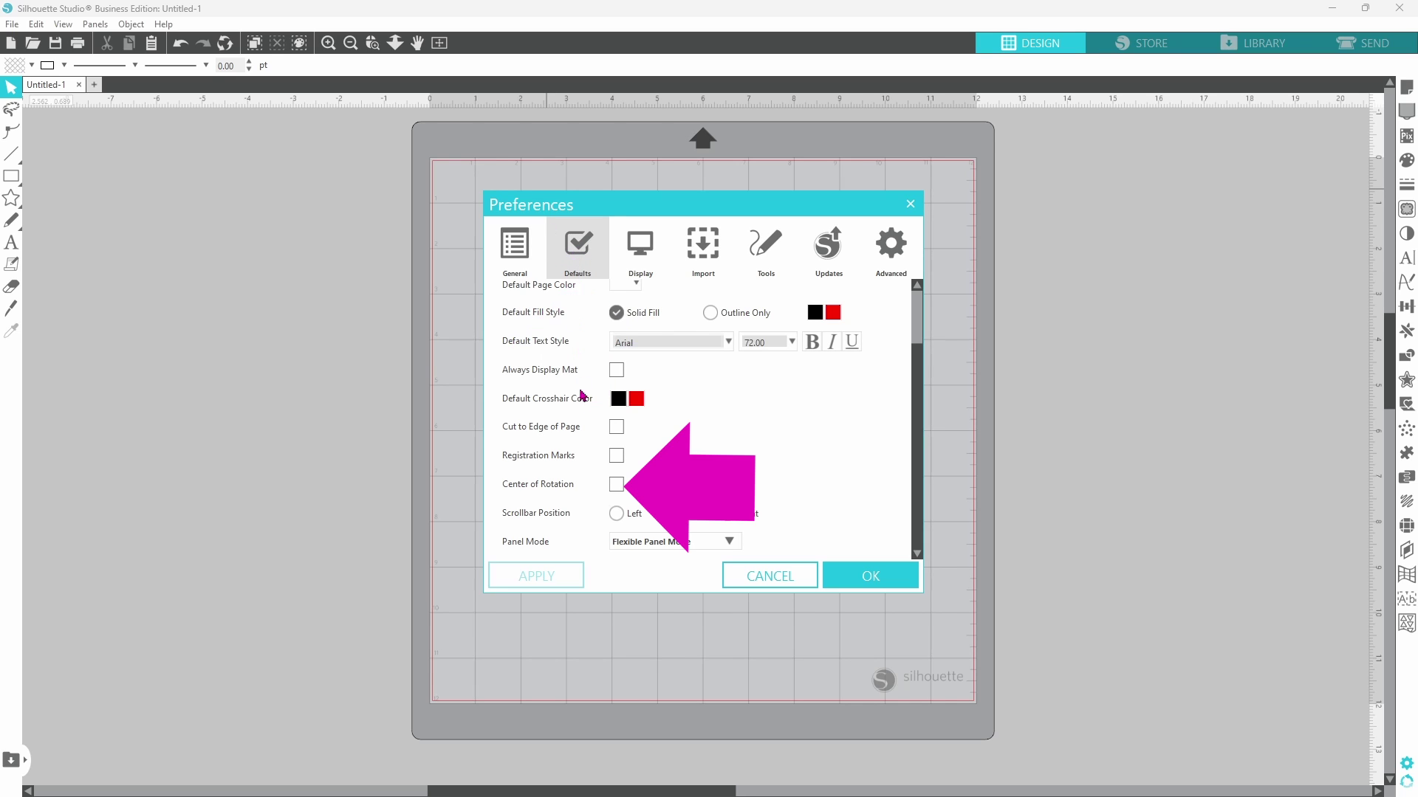
- Enable the Center of Rotation default in Preferences, then select the rectangle to show its rotation-centre marker
left_click(616, 485)
left_click(536, 576)
left_click(872, 578)
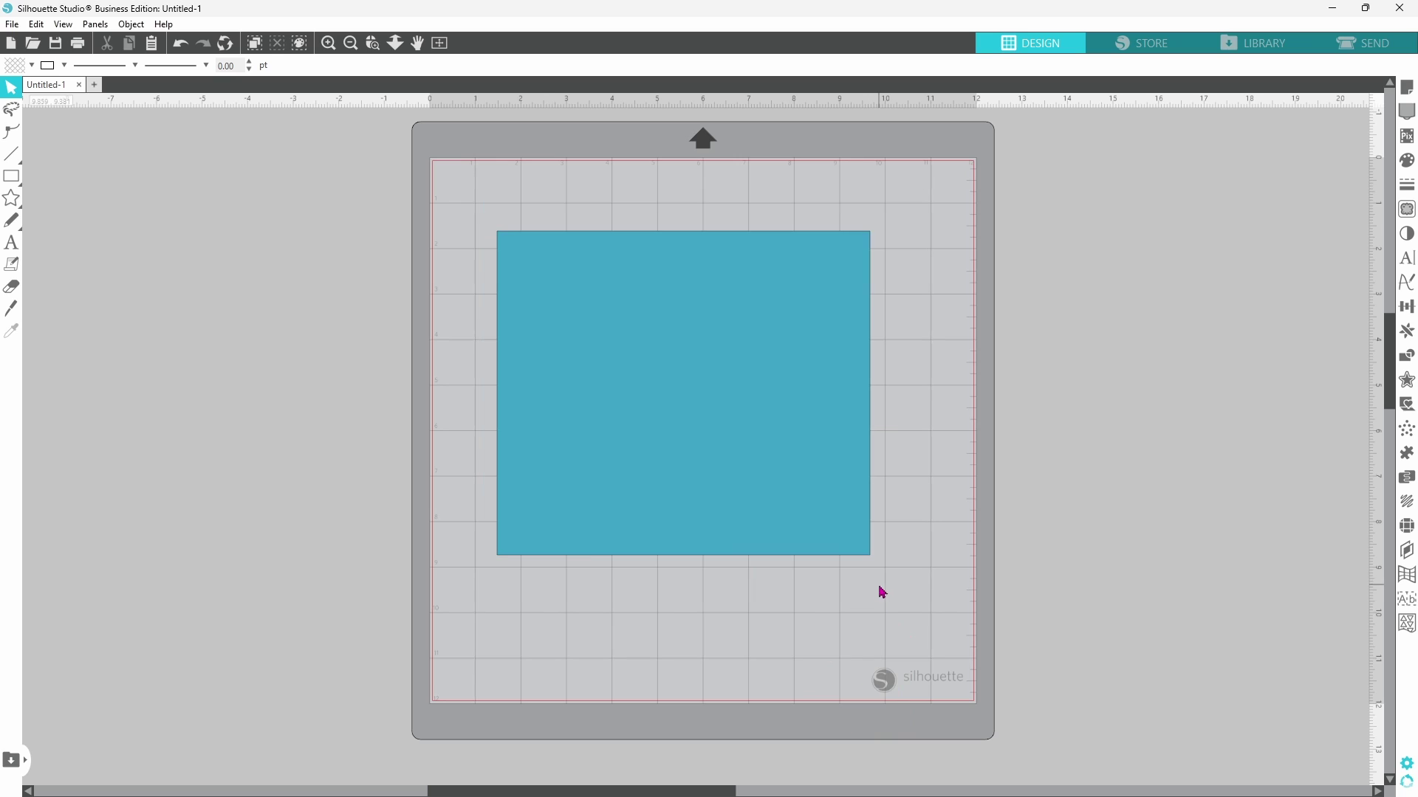
left_click(750, 488)
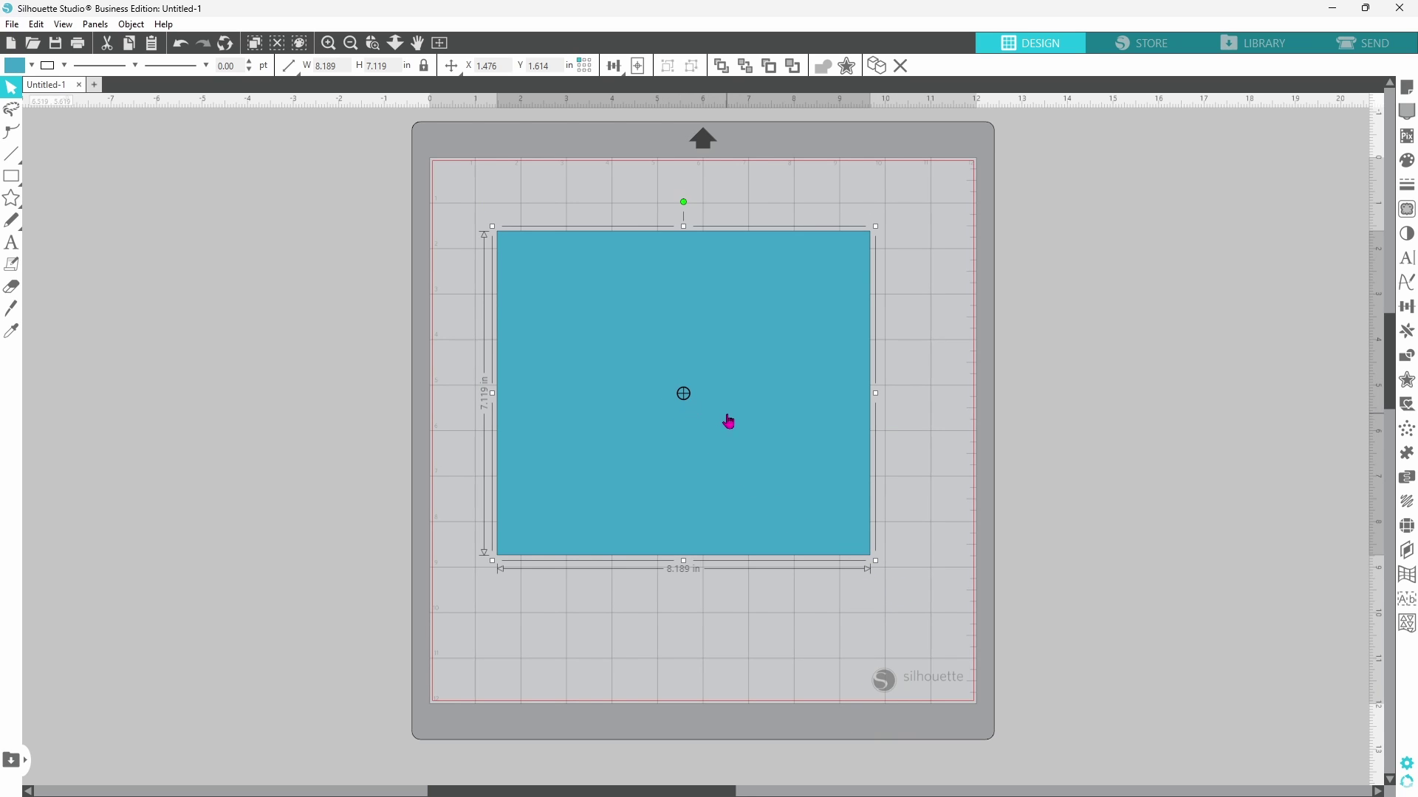
- Click on the mat over the blue rectangle to start the checkerboard arrangement
left_click(681, 392)
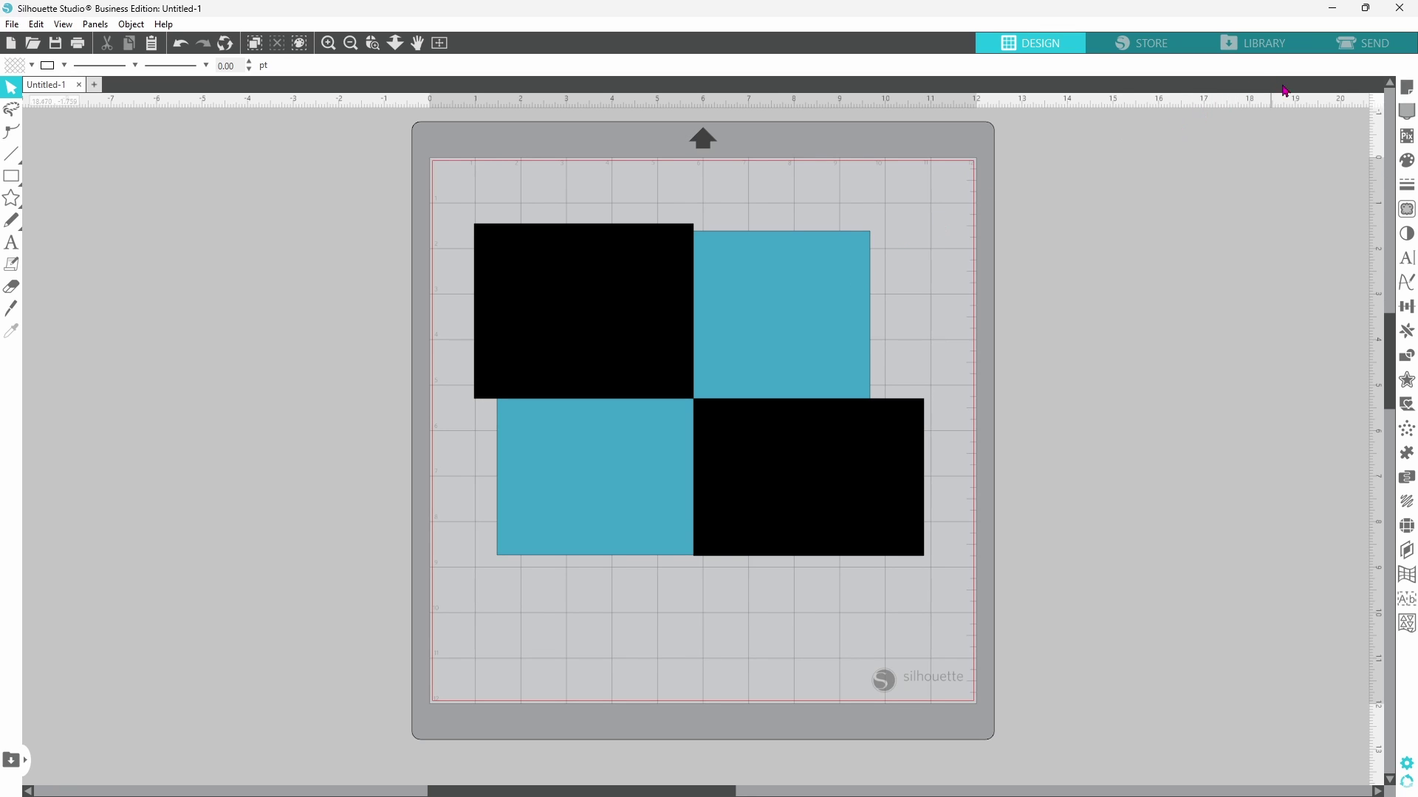
- Turn on Crosshairs in the Page Setup grid and guide settings
left_click(1407, 89)
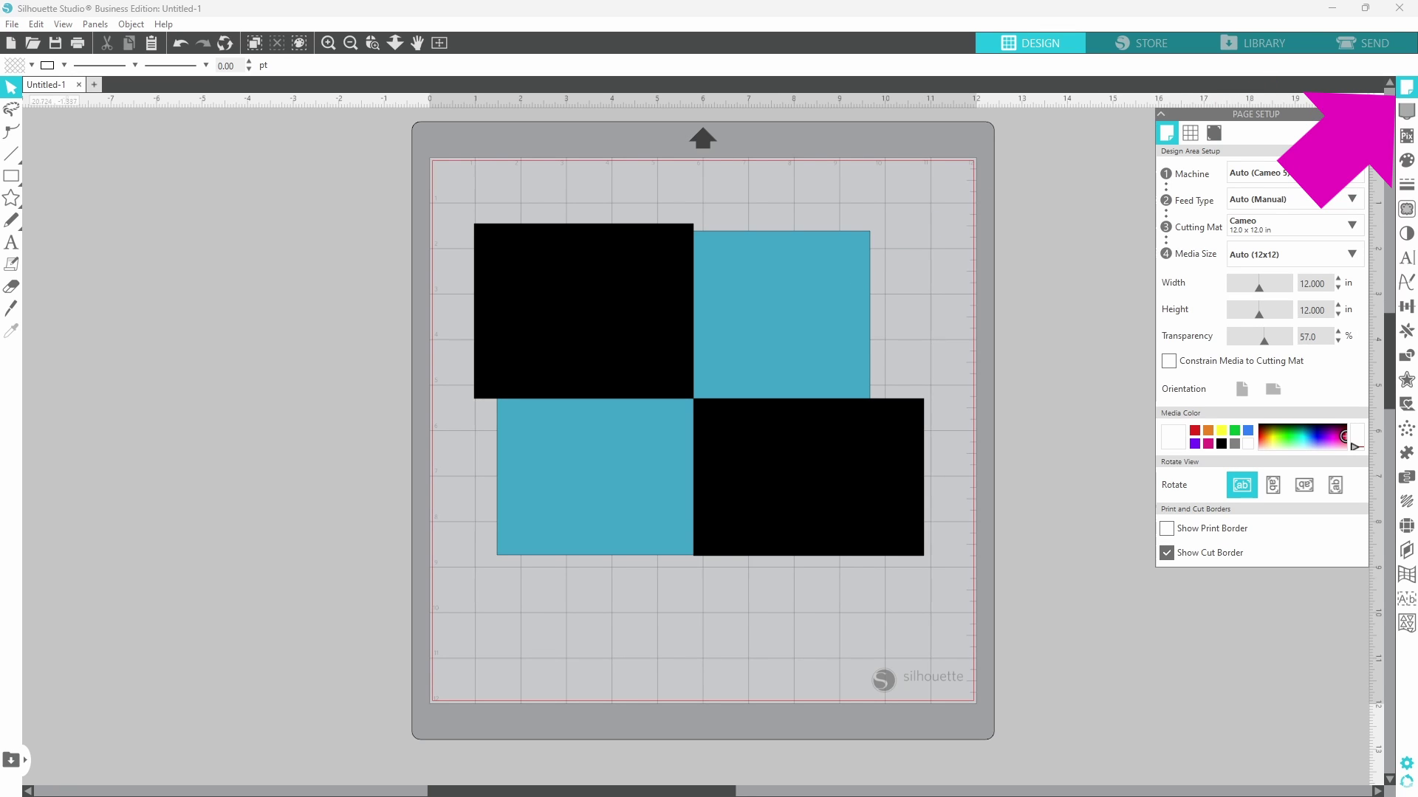
left_click(1190, 134)
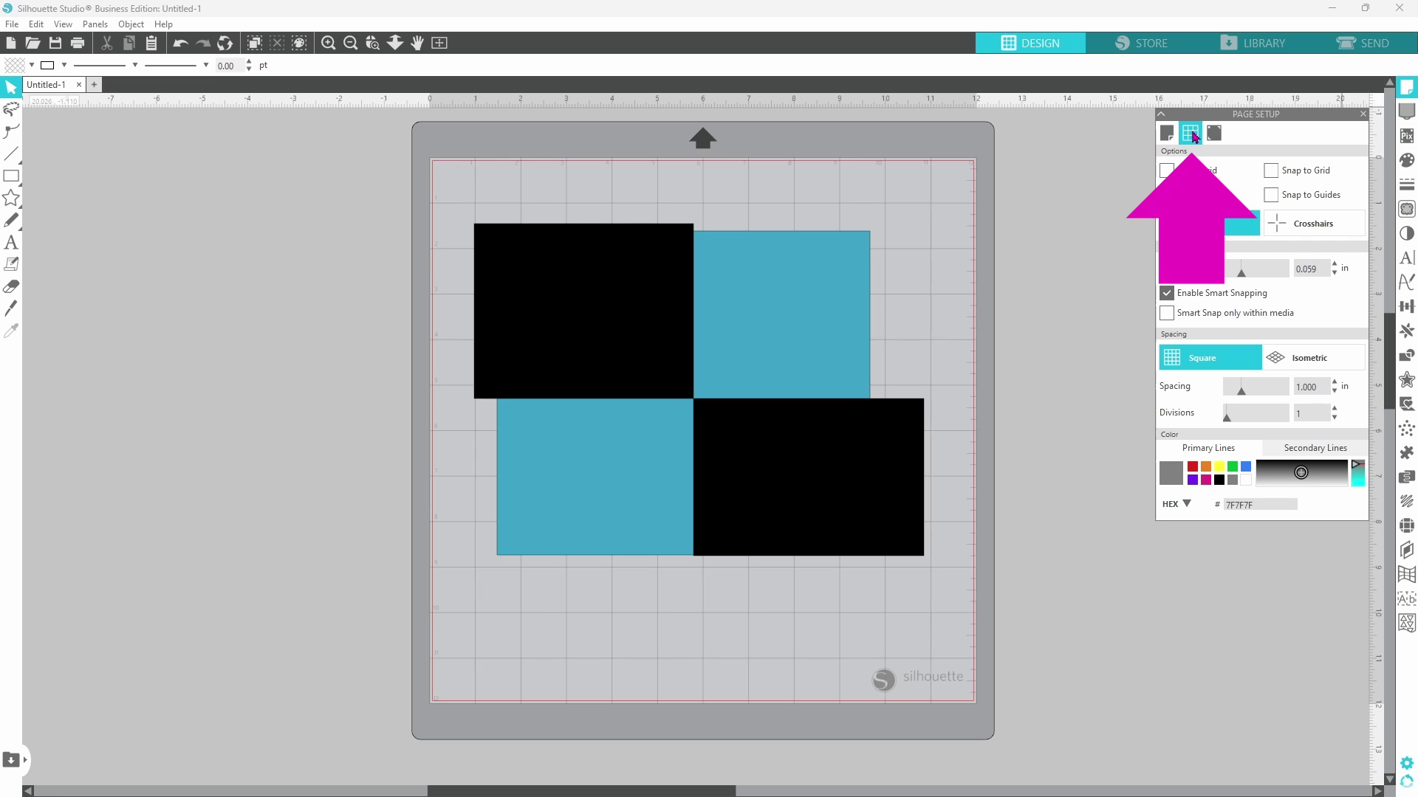
left_click(1290, 232)
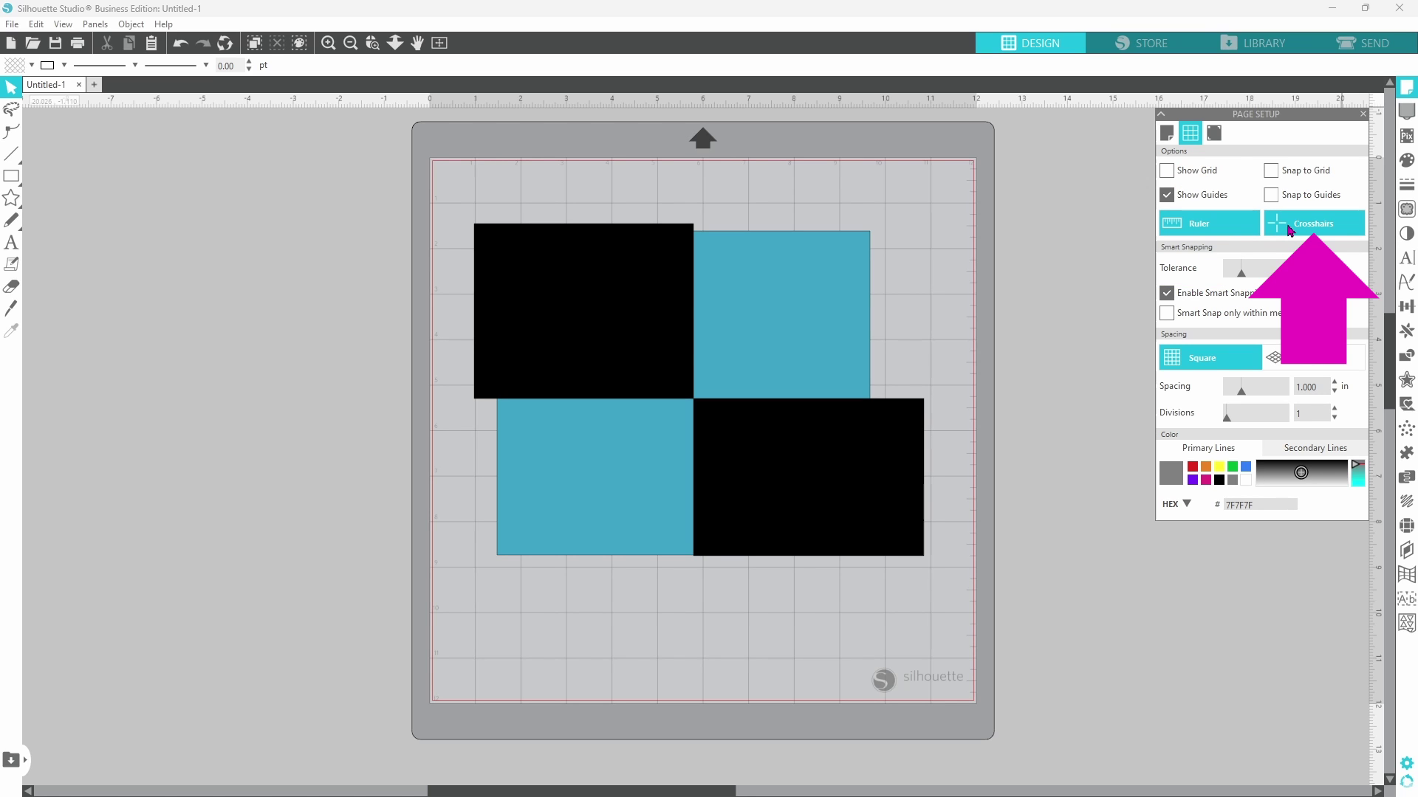